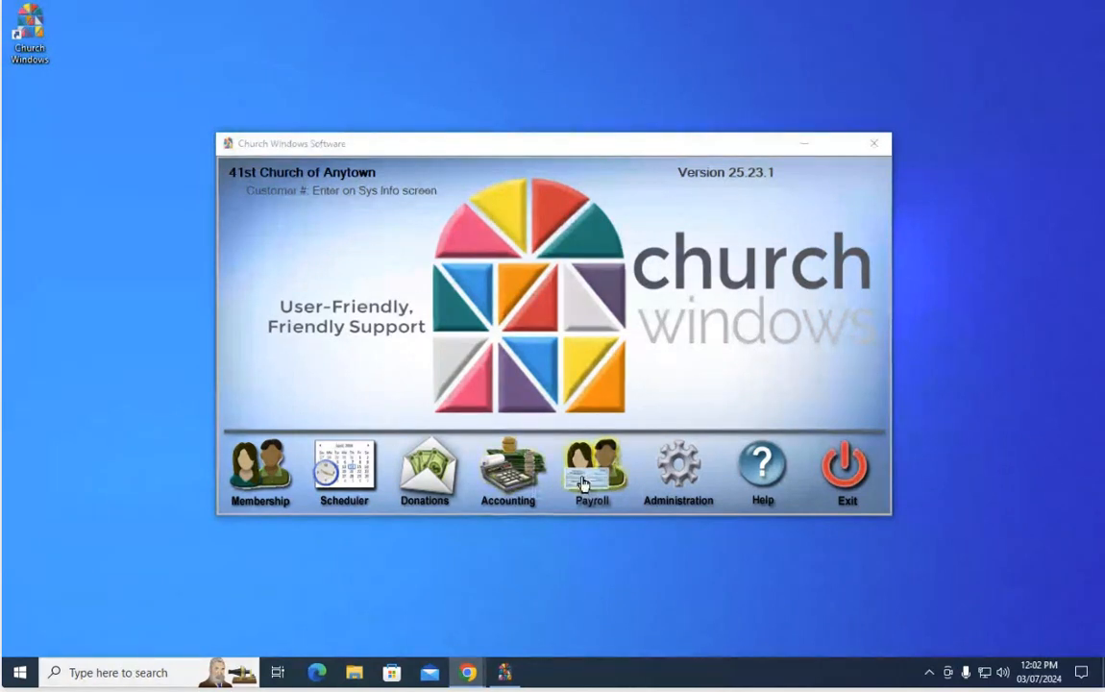
Step: Open the Payroll module and bring up its Tax Forms window
{"action": "left_click", "coordinate": [586, 478]}
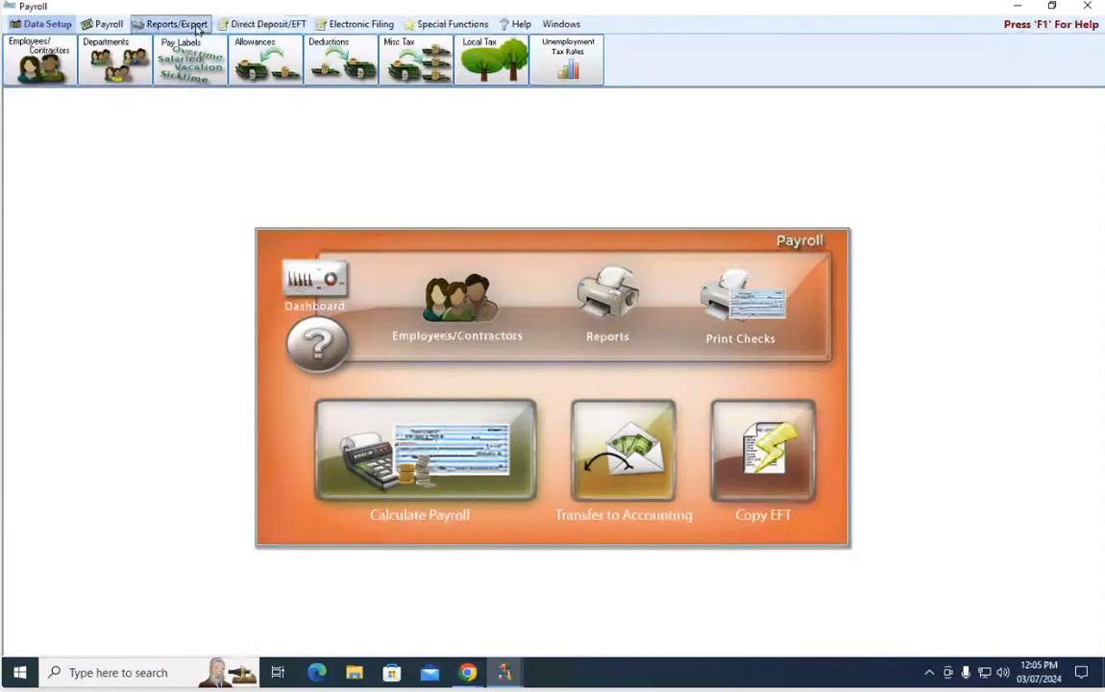
{"action": "left_click", "coordinate": [174, 24]}
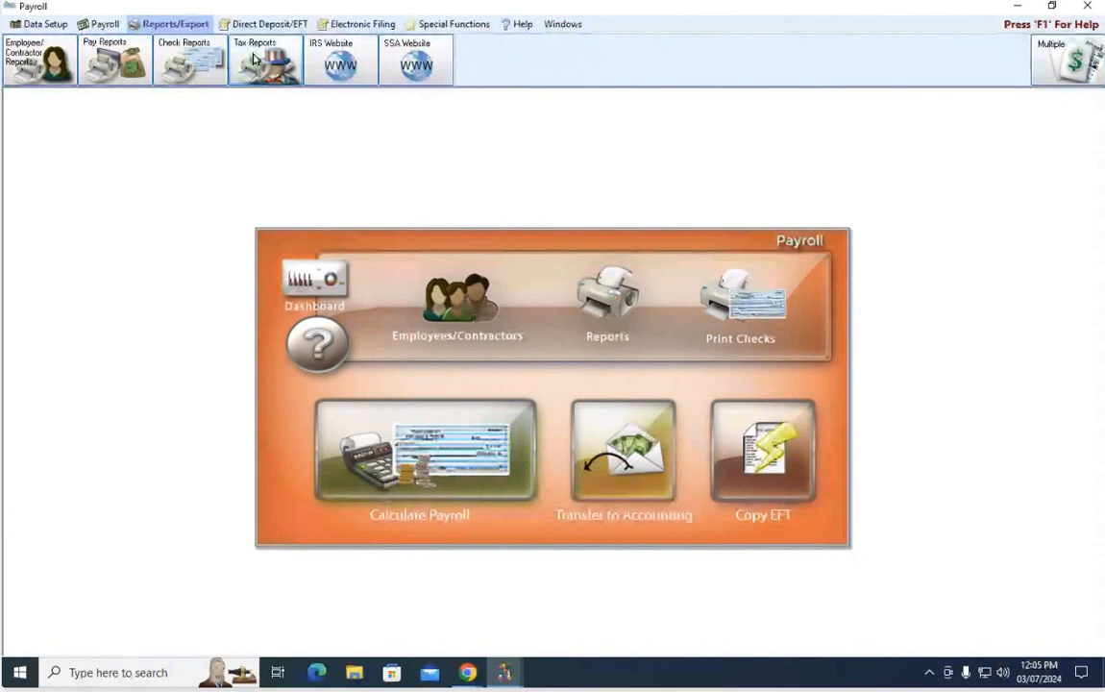
{"action": "left_click", "coordinate": [257, 64]}
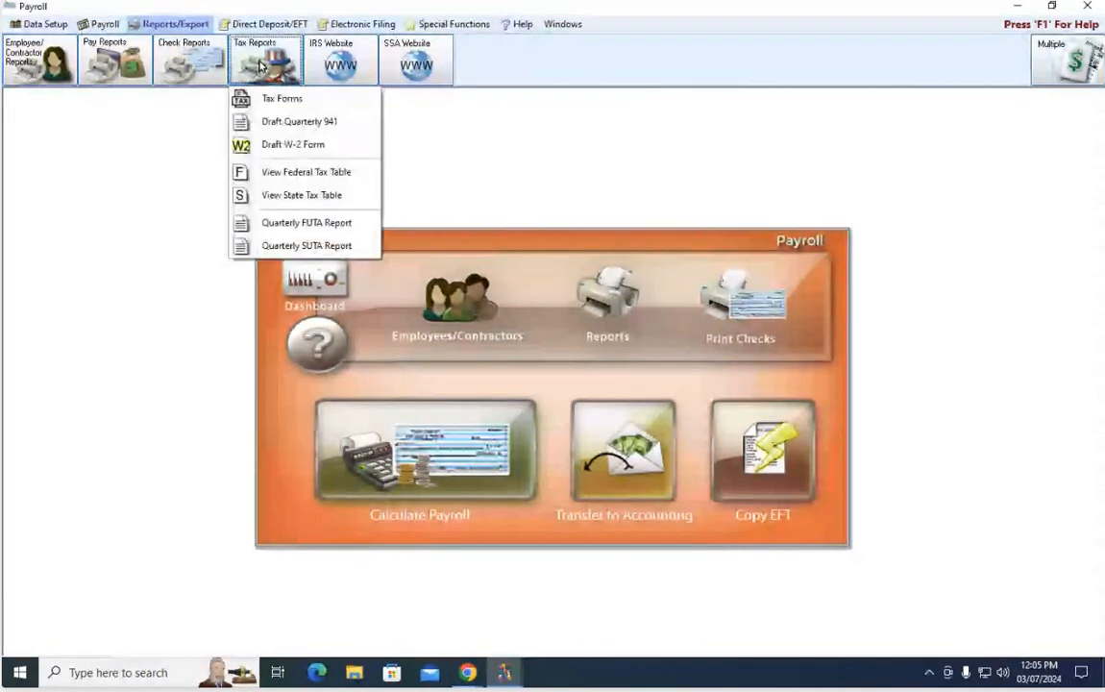
{"action": "left_click", "coordinate": [276, 93]}
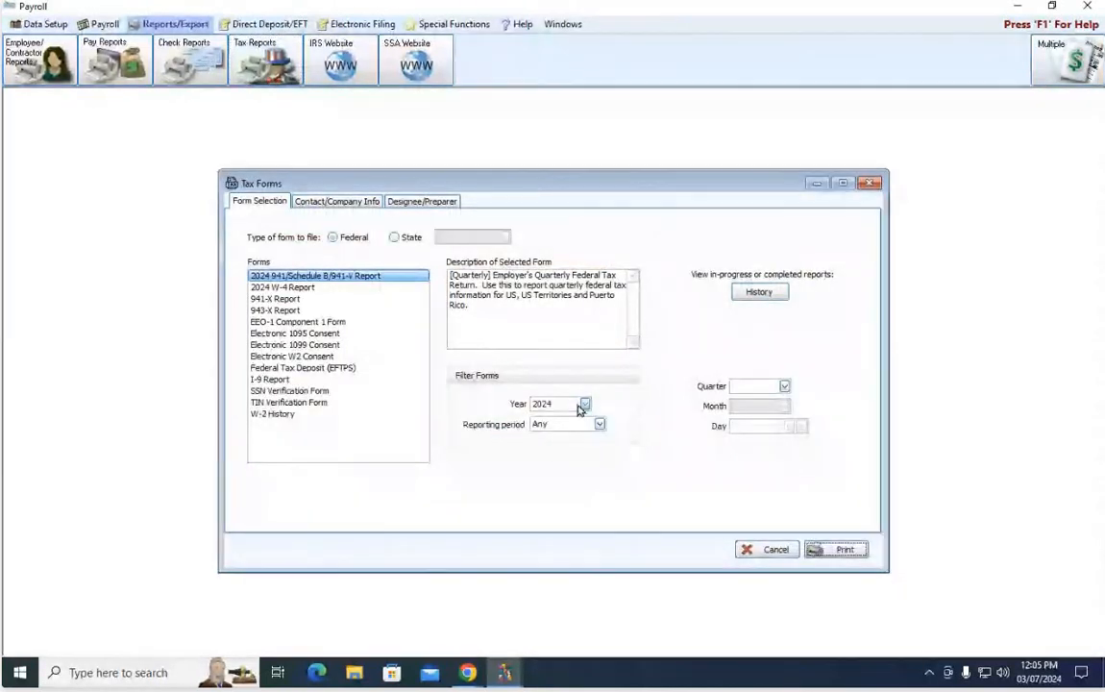
Step: Filter the federal tax forms to year 2023 and open the 2023 W-2/W-3 form for printing
{"action": "left_click", "coordinate": [583, 403]}
{"action": "left_click", "coordinate": [544, 430]}
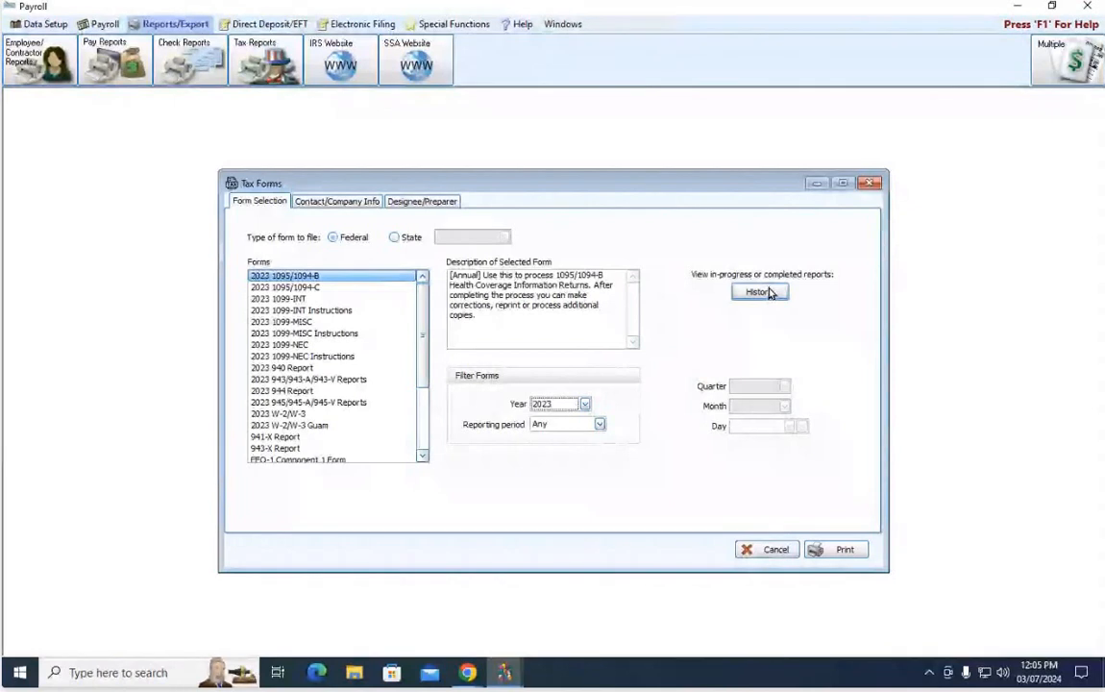
{"action": "left_click", "coordinate": [288, 415]}
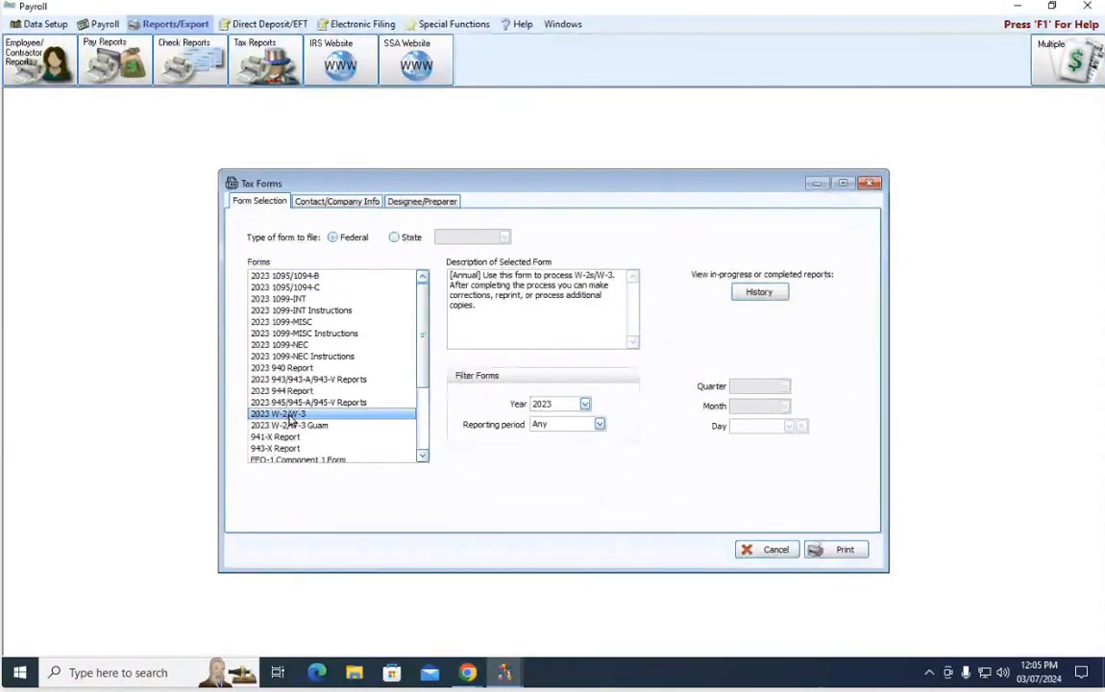
{"action": "left_click", "coordinate": [842, 551]}
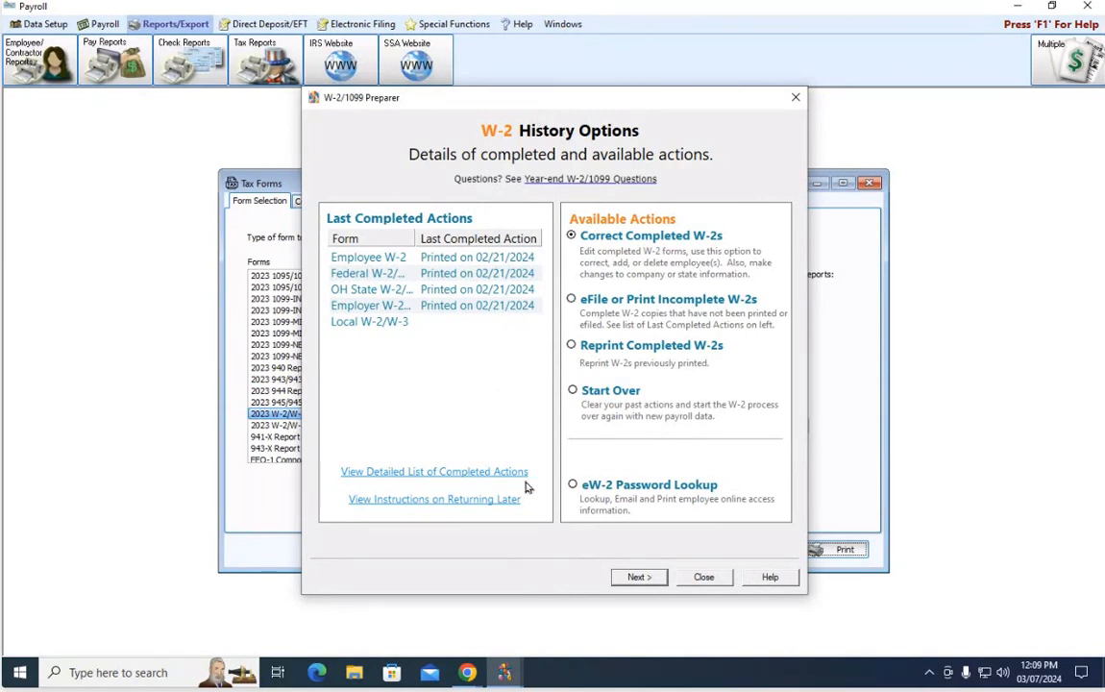
Step: End the Preparer (32 bit) process in Task Manager, and close Task Manager
{"action": "mouse_move", "coordinate": [504, 673]}
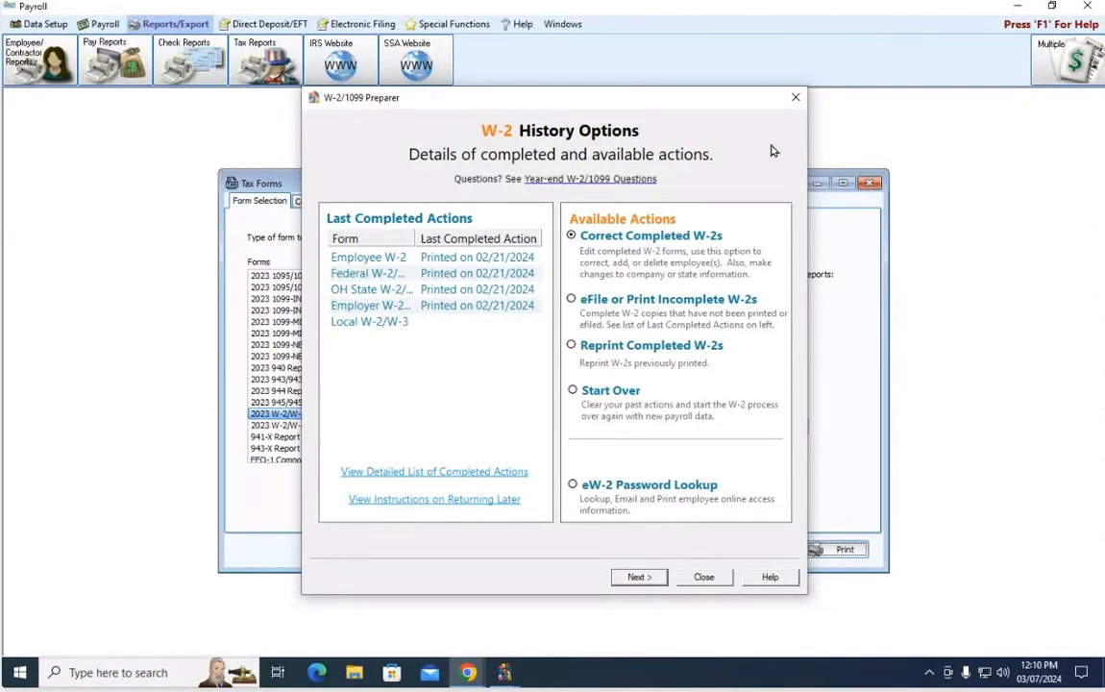
{"action": "right_click", "coordinate": [751, 675]}
{"action": "left_click", "coordinate": [768, 594]}
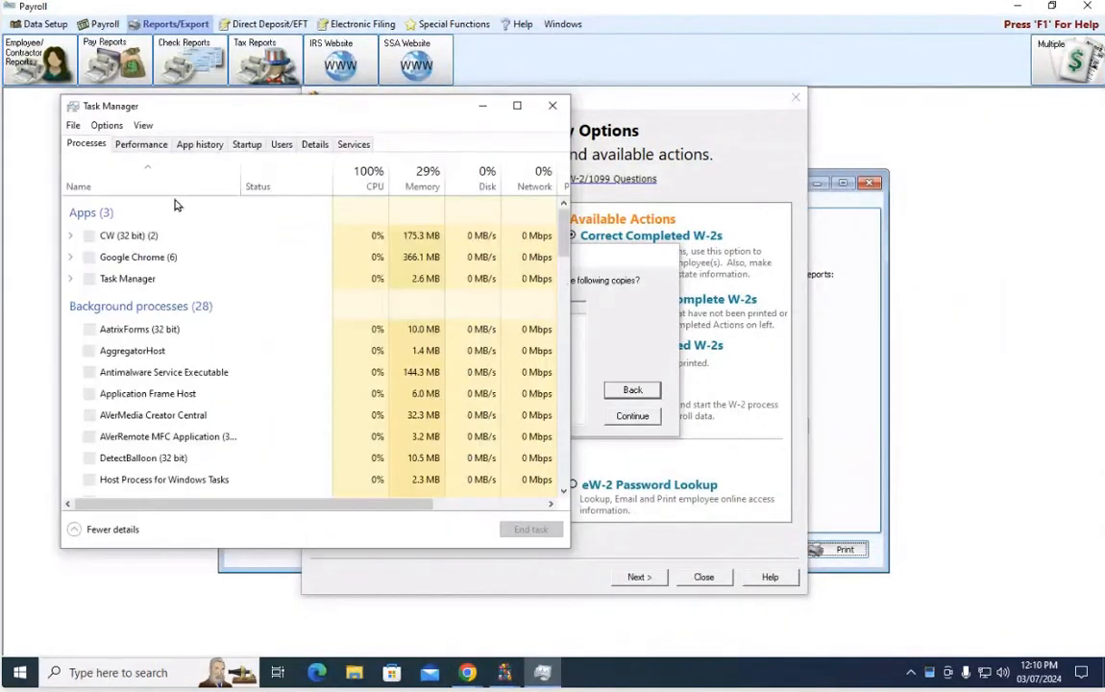
{"action": "left_click", "coordinate": [136, 237]}
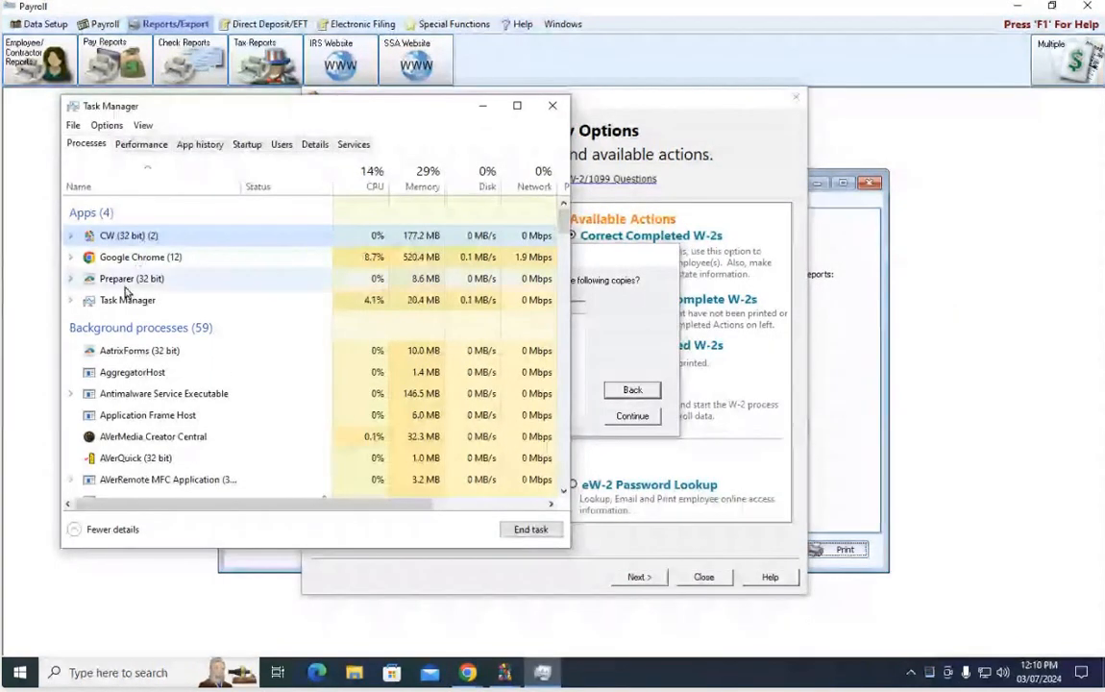
{"action": "left_click", "coordinate": [121, 300]}
{"action": "left_click", "coordinate": [126, 281]}
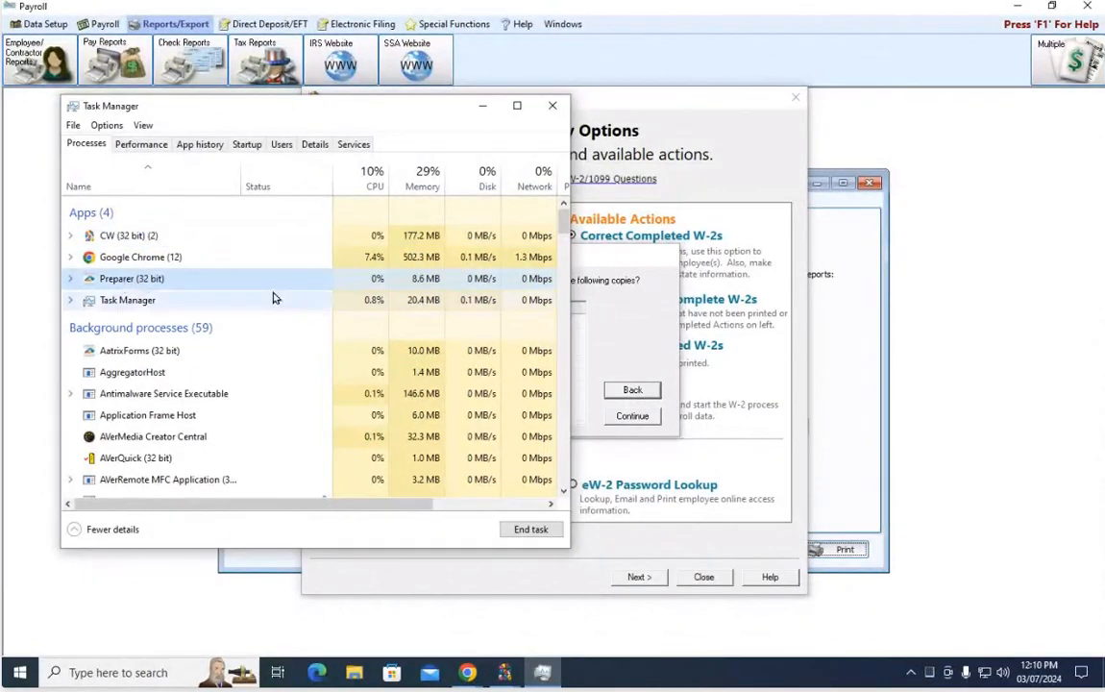
{"action": "left_click", "coordinate": [528, 529]}
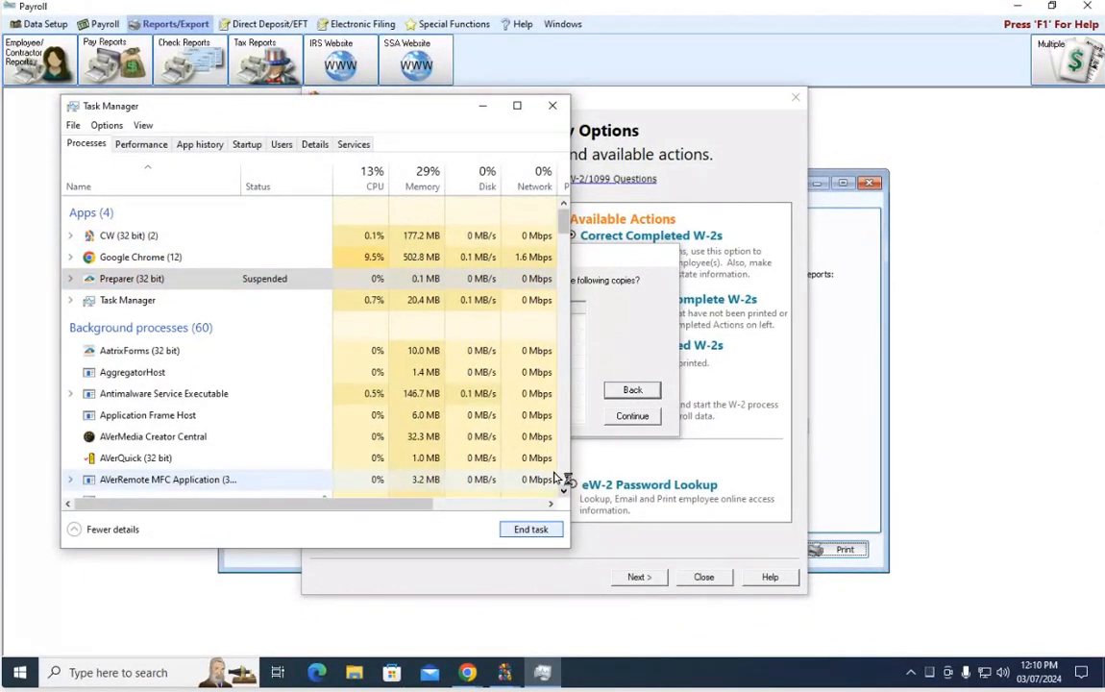
{"action": "left_click", "coordinate": [554, 107]}
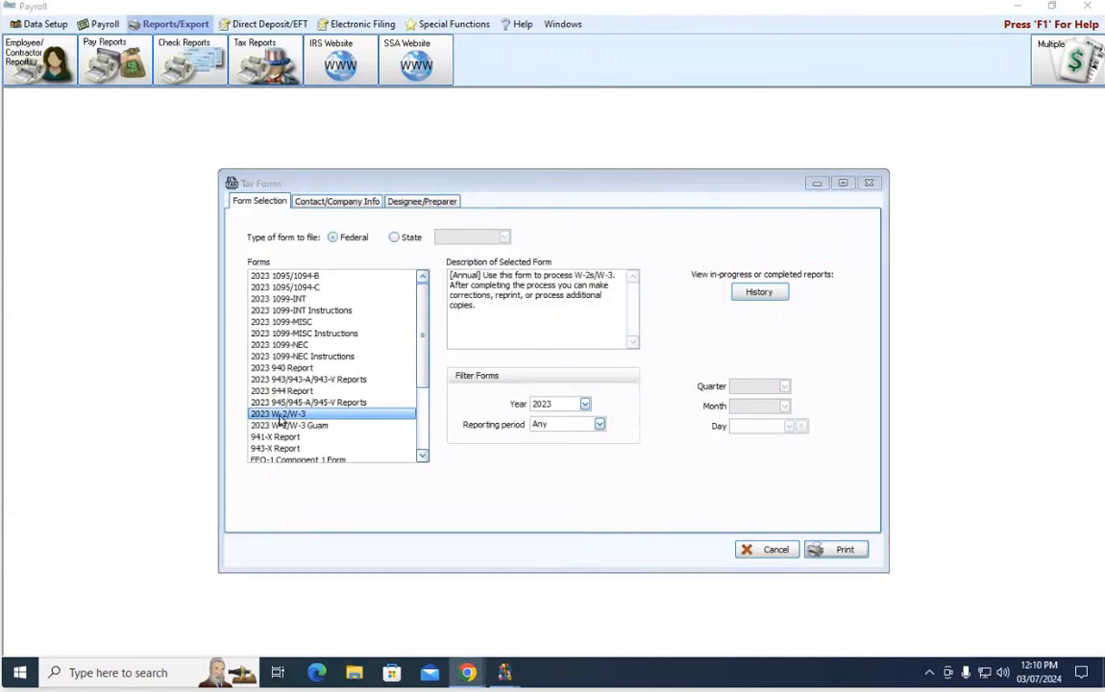
Step: Cancel and reopen the Tax Forms window, filter to year 2023, and open the 2023 W-2/W-3 form again
{"action": "left_click", "coordinate": [776, 552]}
{"action": "left_click", "coordinate": [257, 59]}
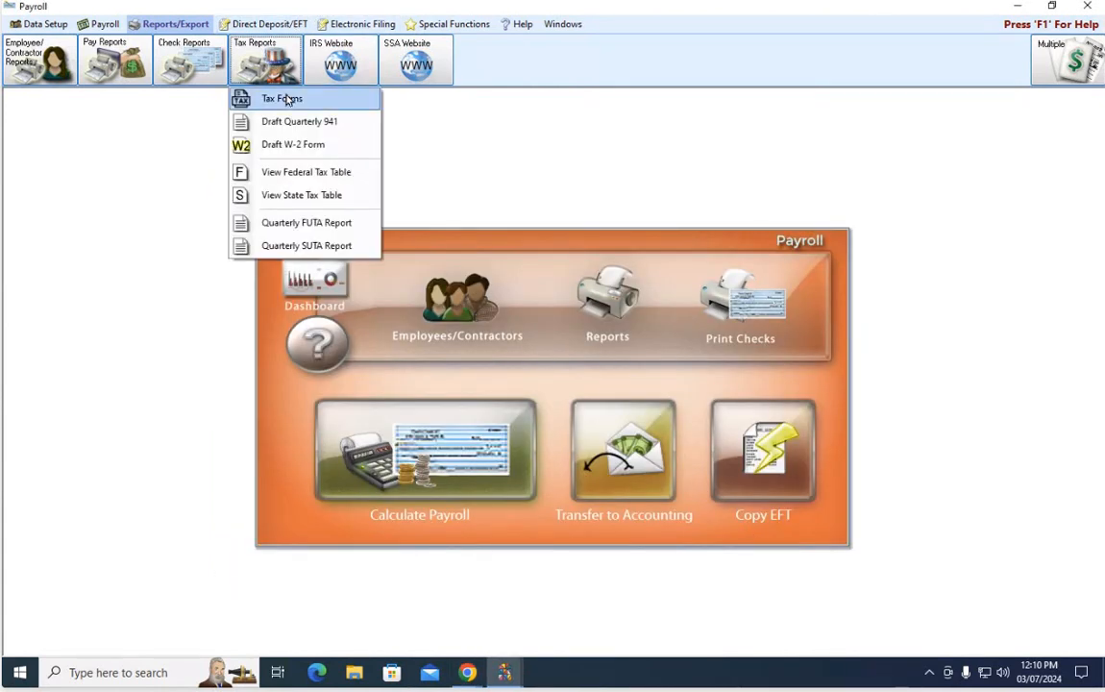
{"action": "left_click", "coordinate": [288, 99]}
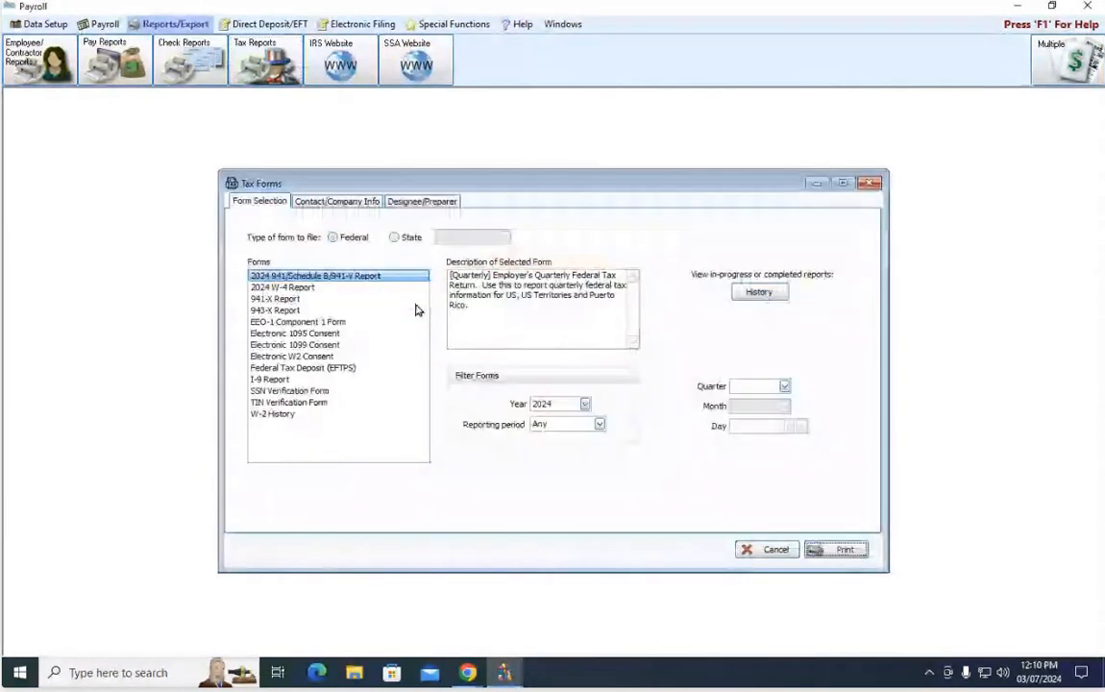
{"action": "left_click", "coordinate": [584, 405]}
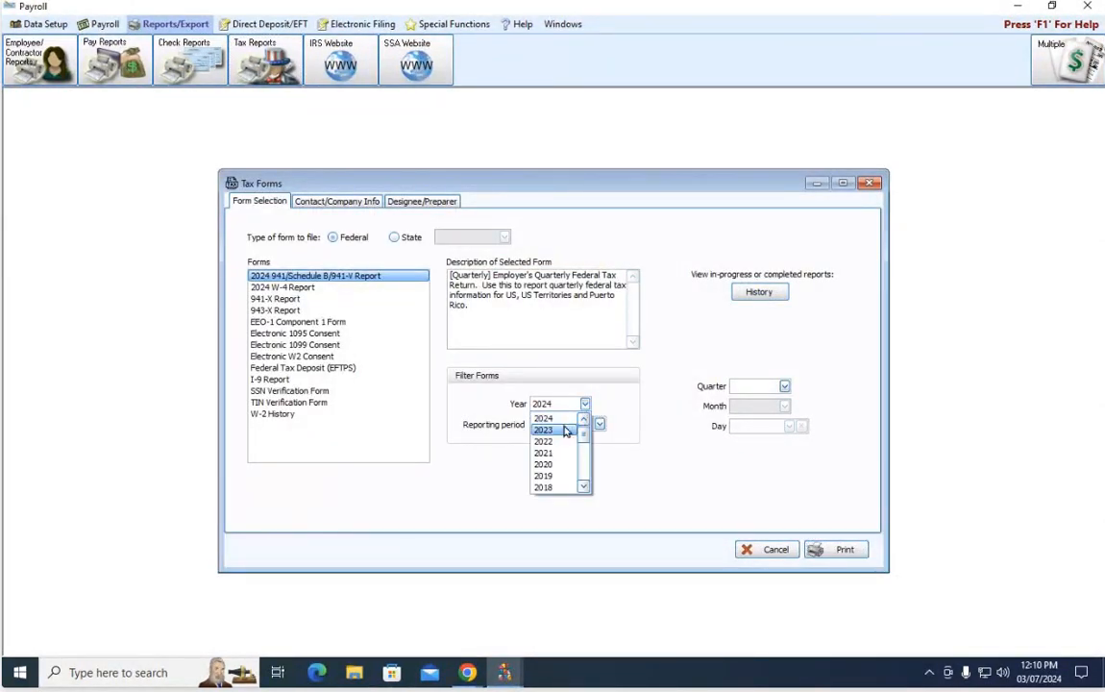
{"action": "left_click", "coordinate": [565, 428]}
{"action": "left_click", "coordinate": [380, 414]}
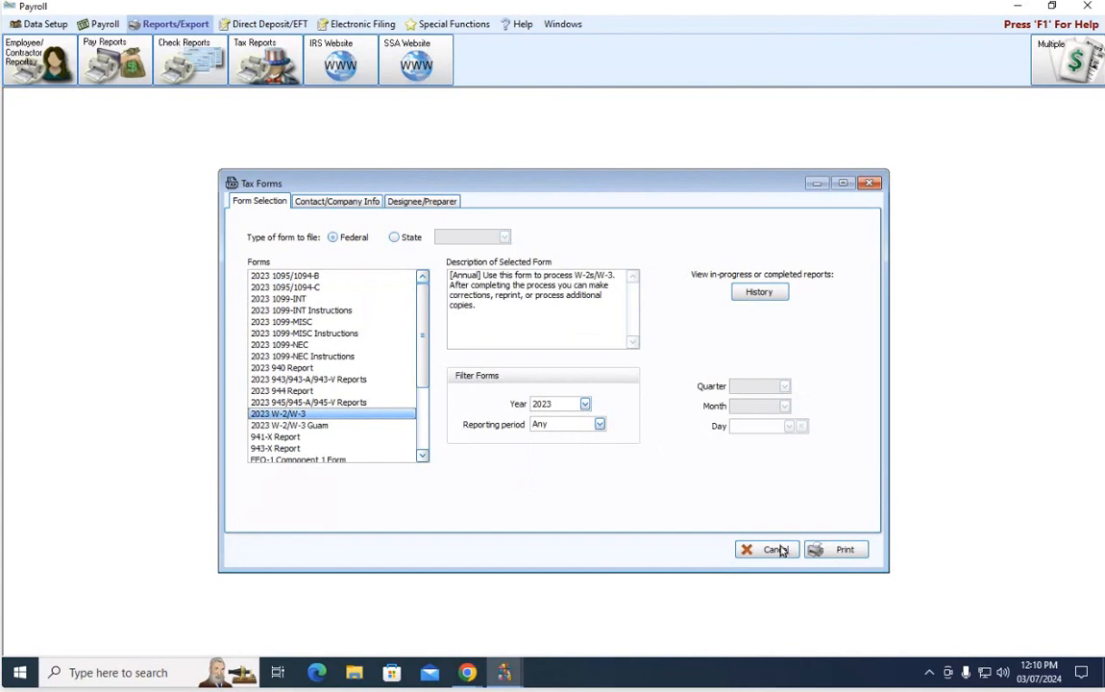
{"action": "left_click", "coordinate": [838, 555]}
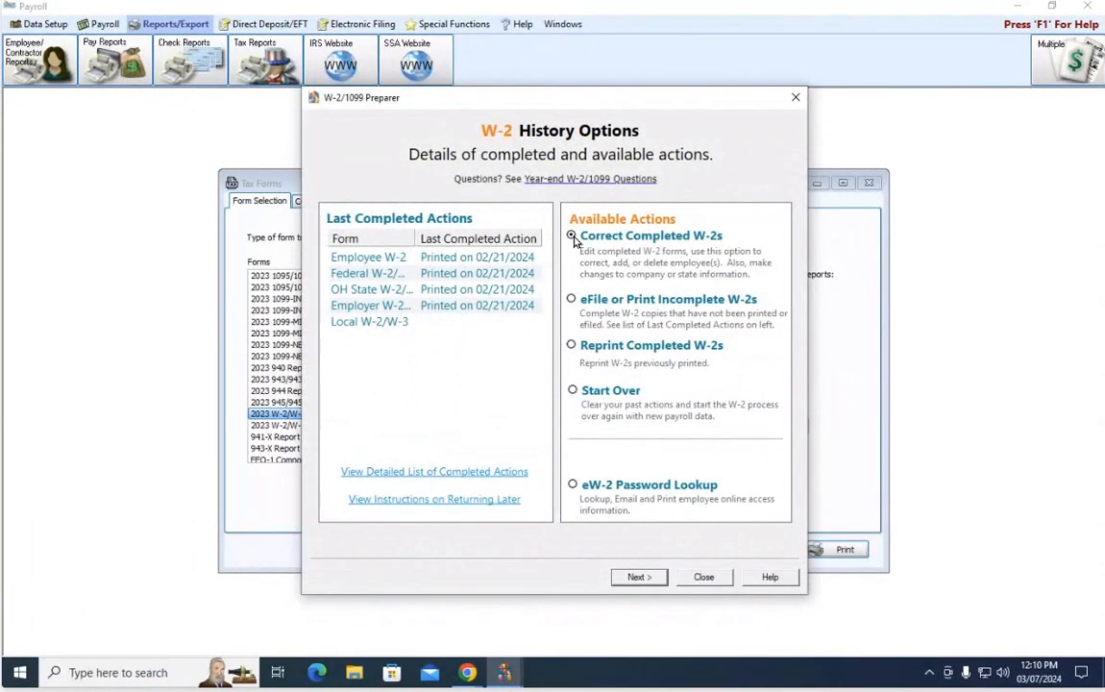
Step: Choose to correct completed W-2s, marking the Employee, Federal and OH State W-2 copies as already distributed
{"action": "left_click", "coordinate": [573, 236]}
{"action": "left_click", "coordinate": [637, 579]}
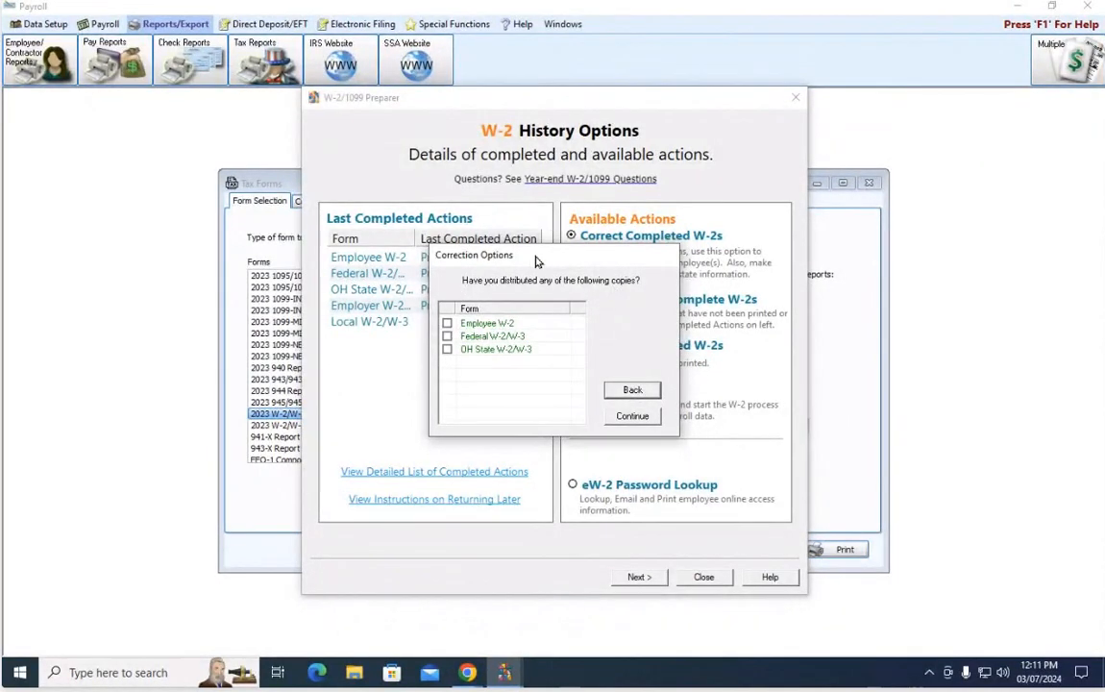
{"action": "left_click", "coordinate": [447, 350]}
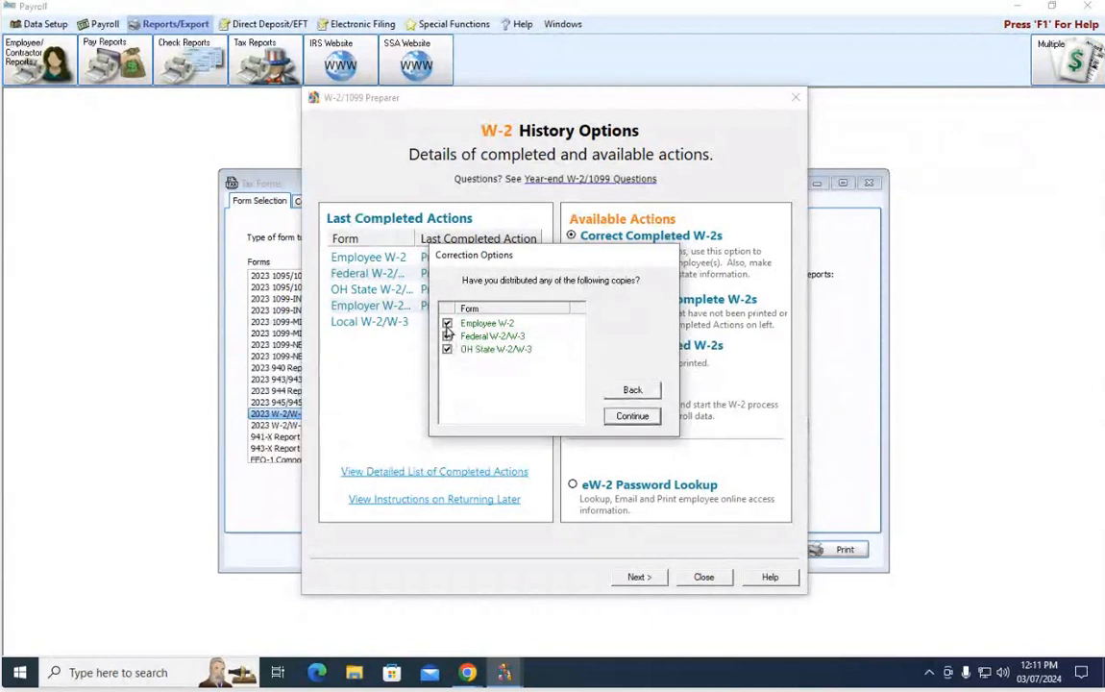
{"action": "left_click", "coordinate": [447, 335]}
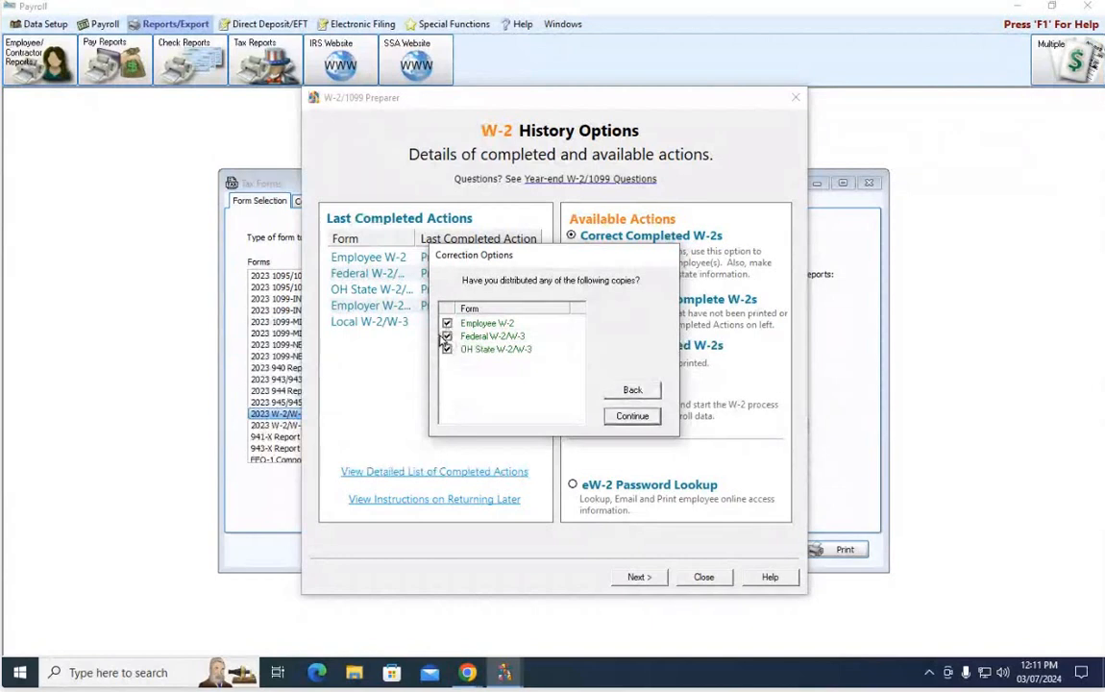
{"action": "left_click", "coordinate": [631, 417]}
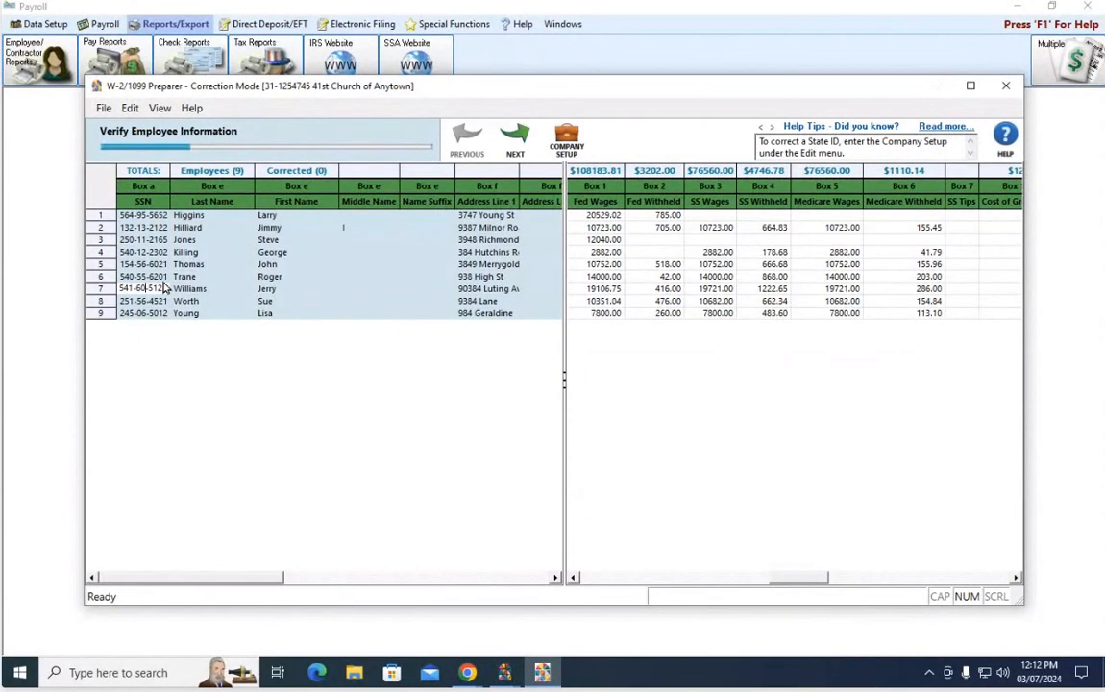
Step: Correct one digit in the Social Security number of the employee in row 7
{"action": "type", "text": "1"}
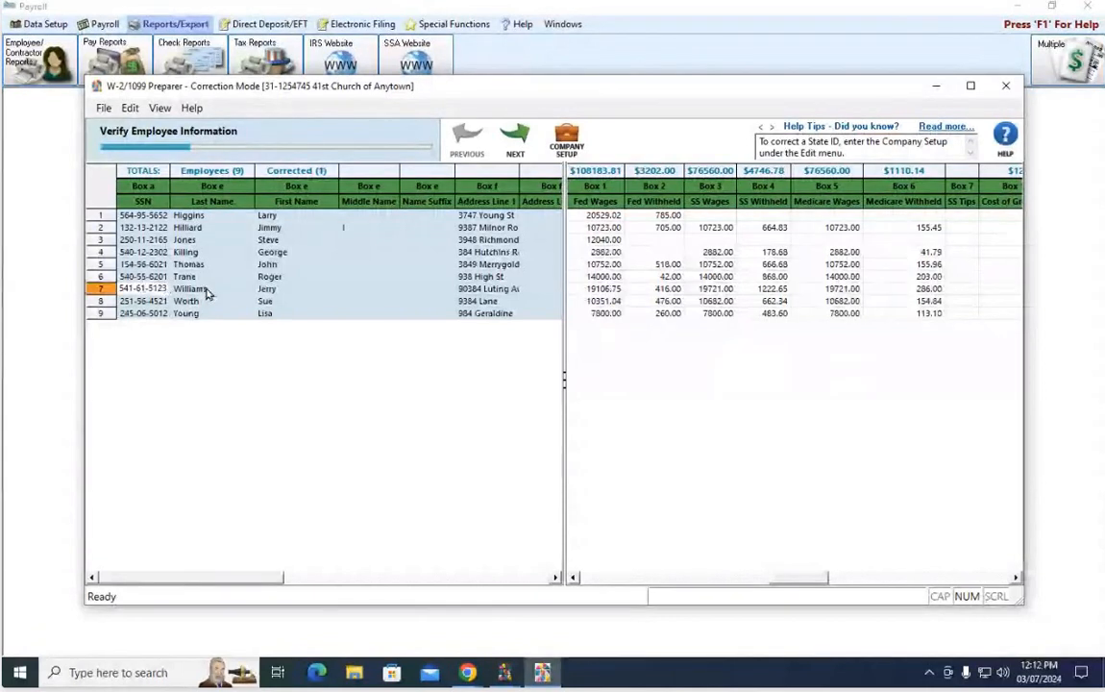
{"action": "key", "text": "Tab"}
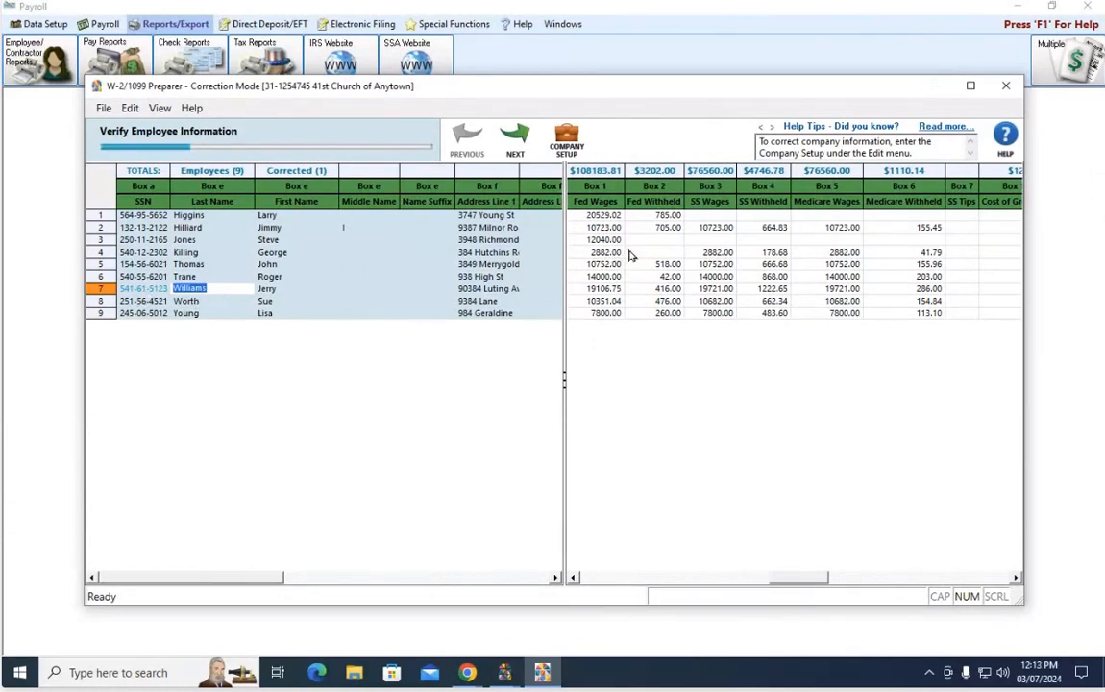
Step: For the employee in row 3, correct the Box 1 federal wages and set the Box 14 Housing amount to 9127.00
{"action": "left_click_drag", "start_coordinate": [798, 579], "coordinate": [610, 579]}
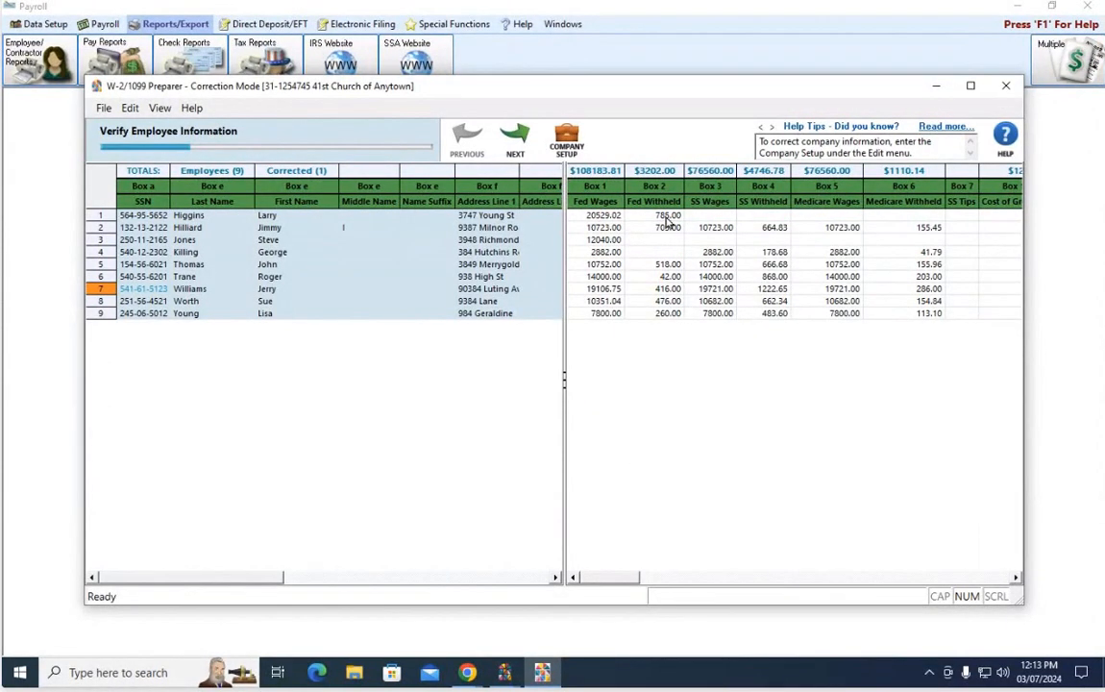
{"action": "double_click", "coordinate": [603, 240]}
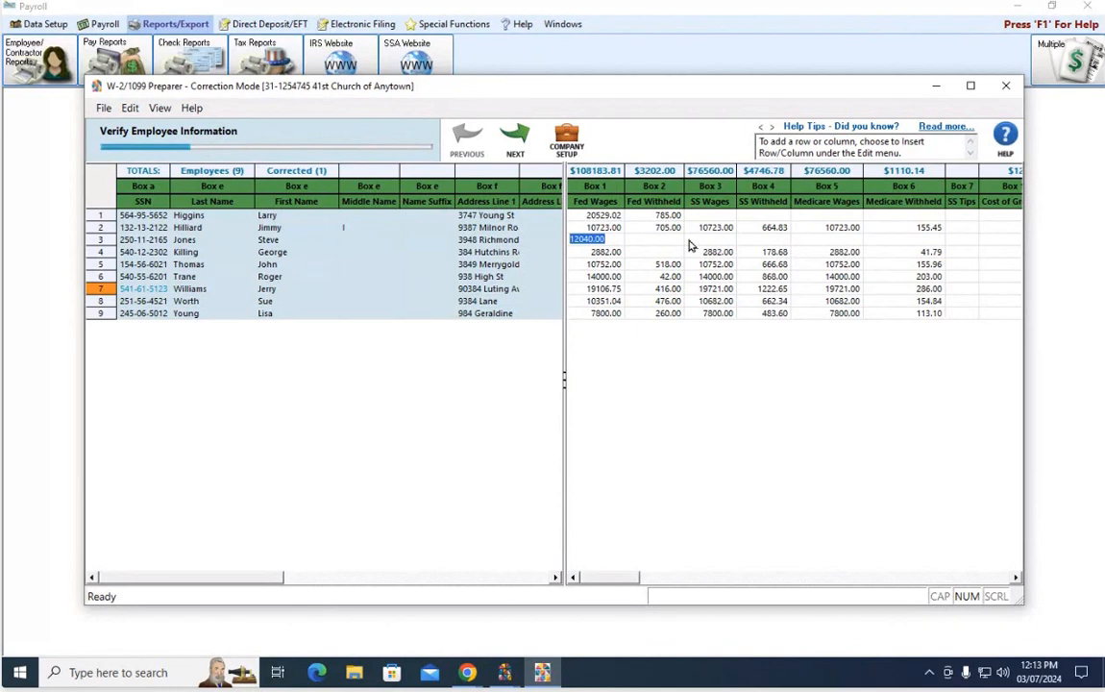
{"action": "type", "text": "110"}
{"action": "left_click", "coordinate": [972, 579]}
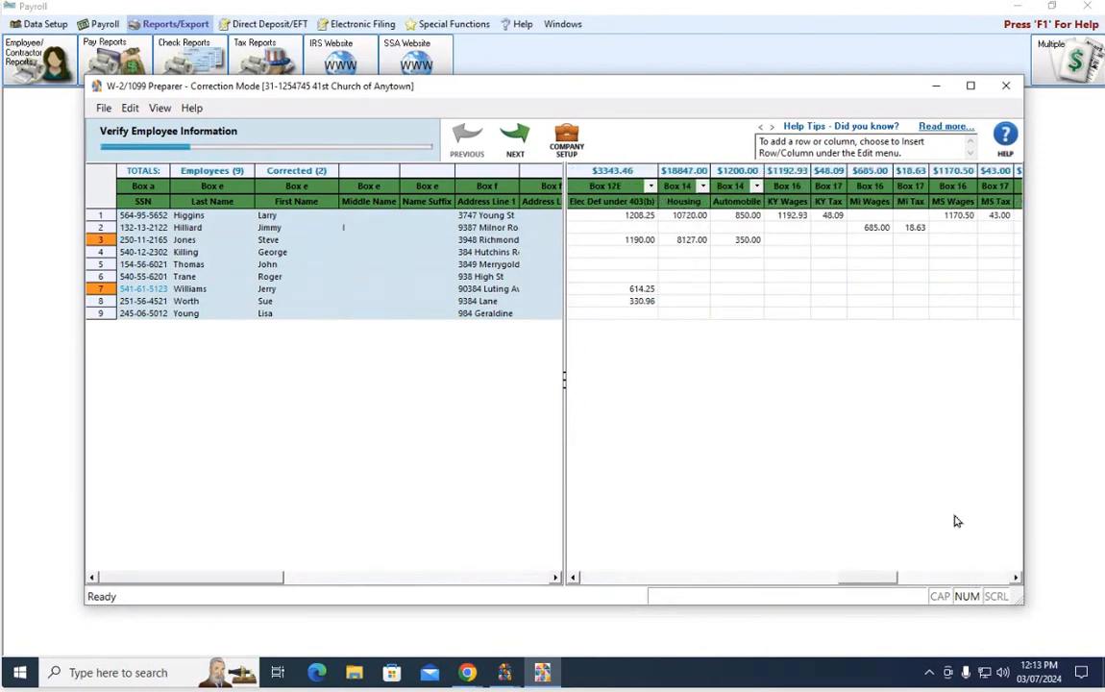
{"action": "left_click", "coordinate": [686, 240]}
{"action": "type", "text": "91"}
{"action": "key", "text": "Return"}
{"action": "key", "text": "Tab"}
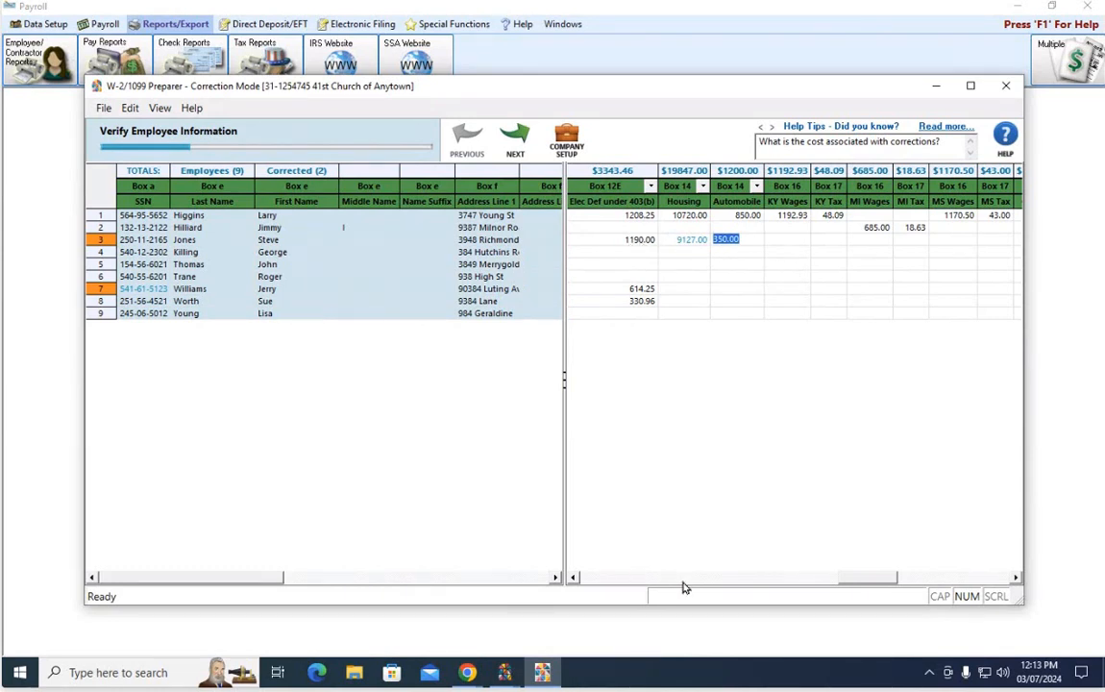
Step: Examine the dated state detail records behind the Box 16 OH Wages of the employee in row 2, and leave without changes
{"action": "left_click_drag", "start_coordinate": [880, 576], "coordinate": [912, 577]}
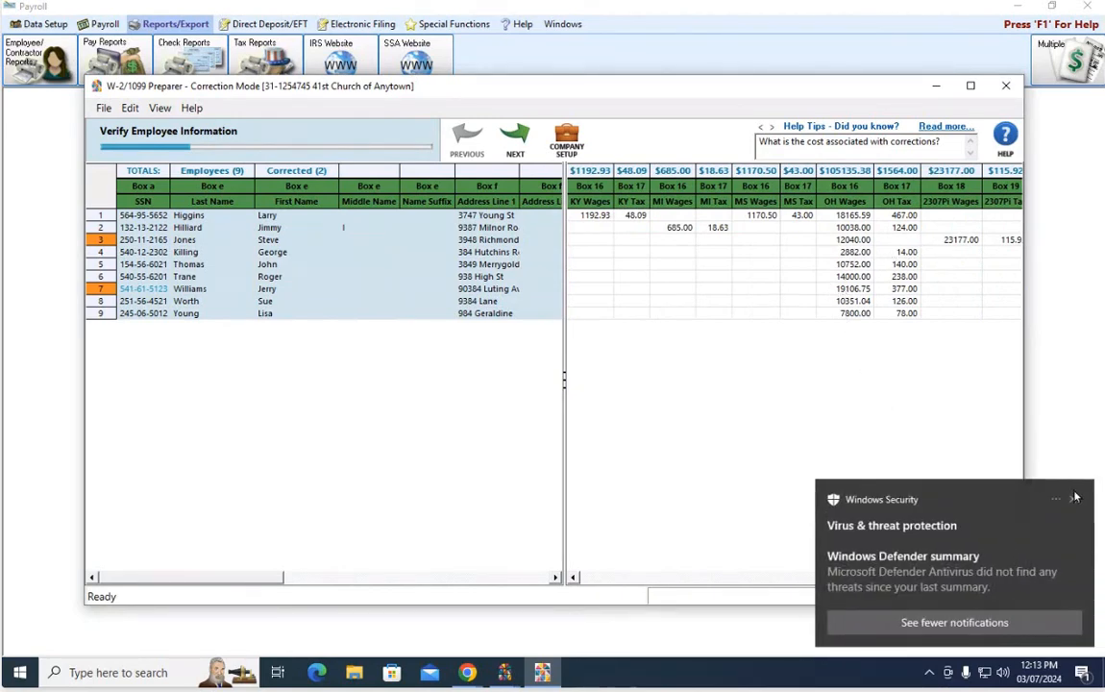
{"action": "left_click", "coordinate": [961, 538]}
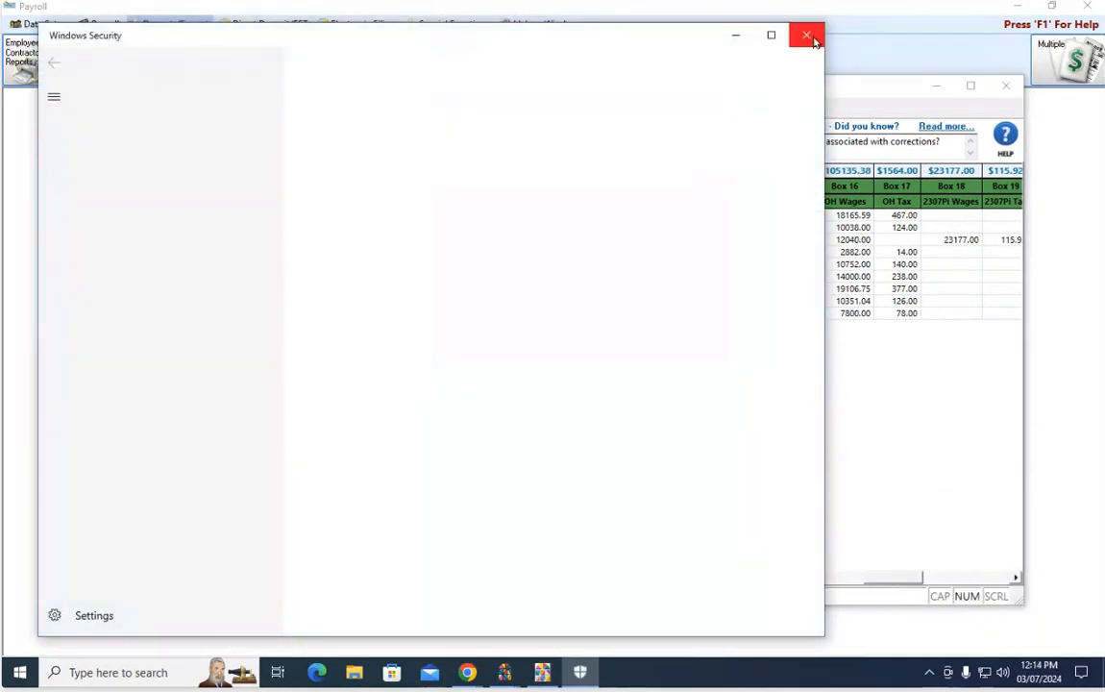
{"action": "left_click", "coordinate": [807, 36]}
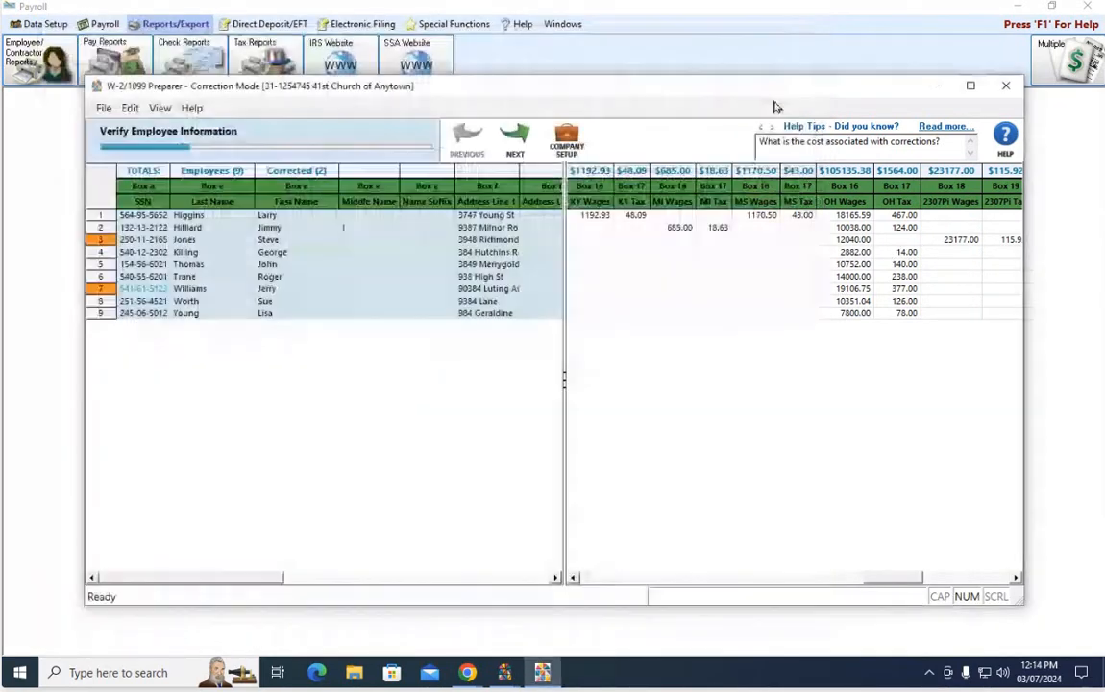
{"action": "double_click", "coordinate": [857, 228]}
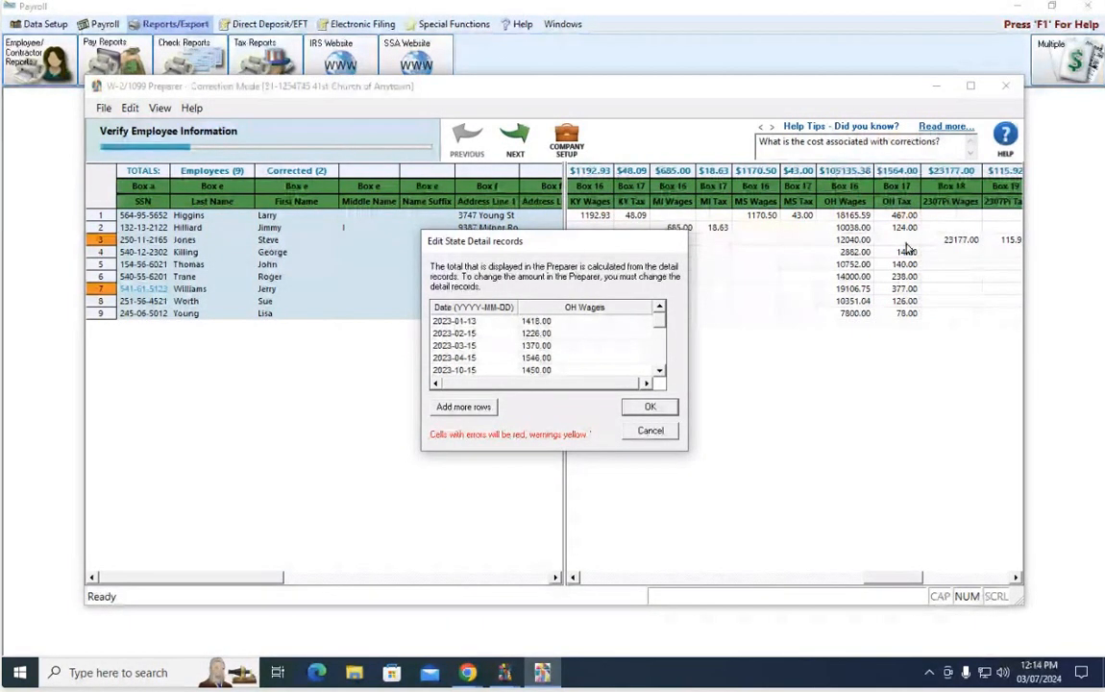
{"action": "left_click", "coordinate": [580, 348]}
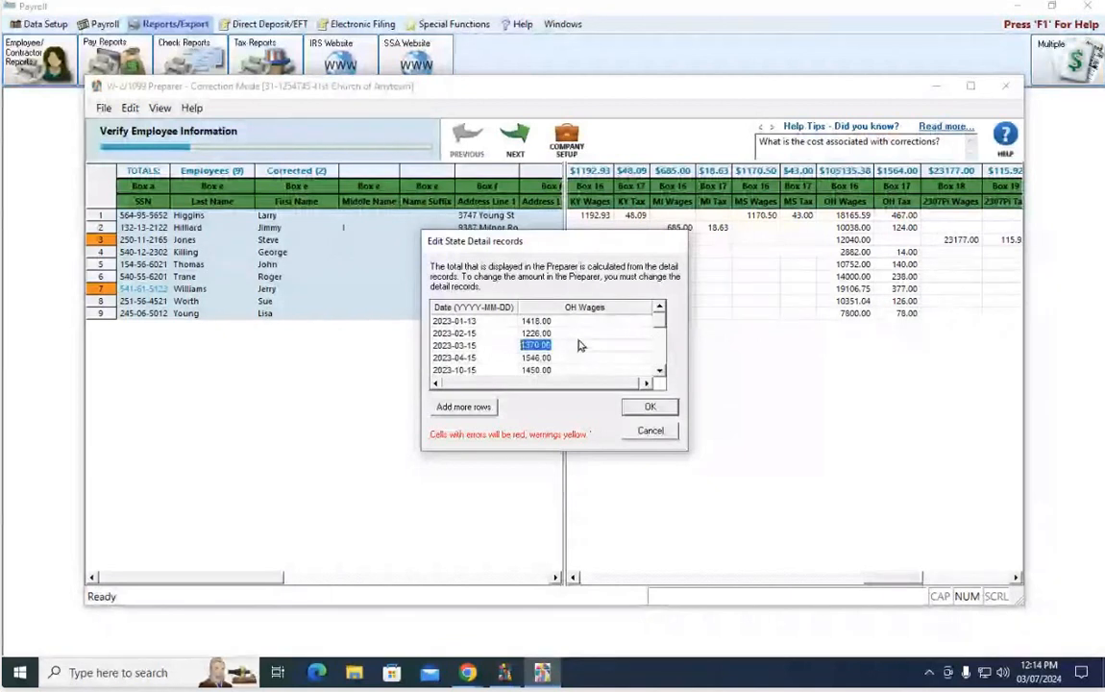
{"action": "left_click_drag", "start_coordinate": [659, 322], "coordinate": [663, 349]}
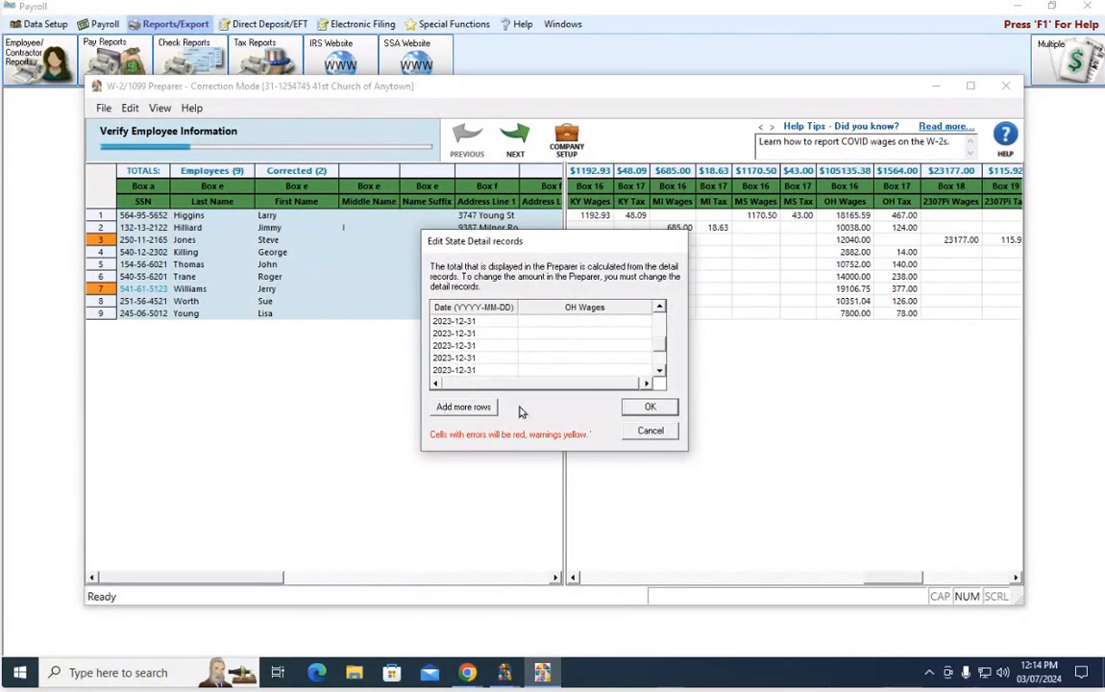
{"action": "left_click", "coordinate": [650, 431]}
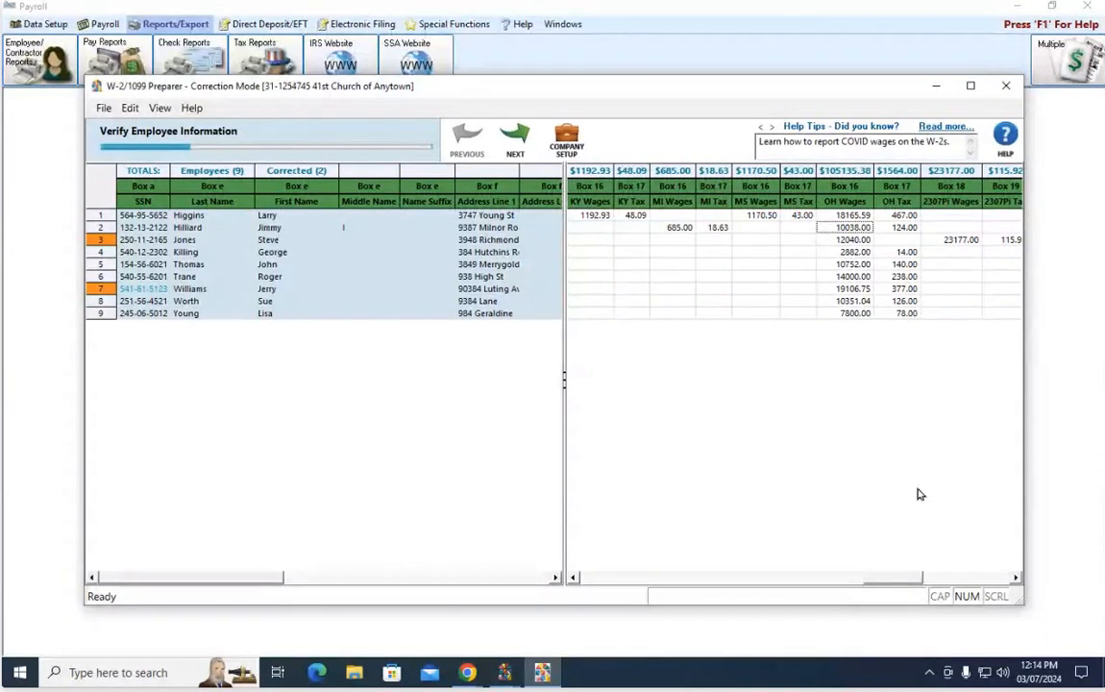
Step: Advance through the remaining verification pages, continuing without correcting the federal and state warnings, and proceed from the Review Data form list to the reports
{"action": "mouse_move", "coordinate": [1050, 675]}
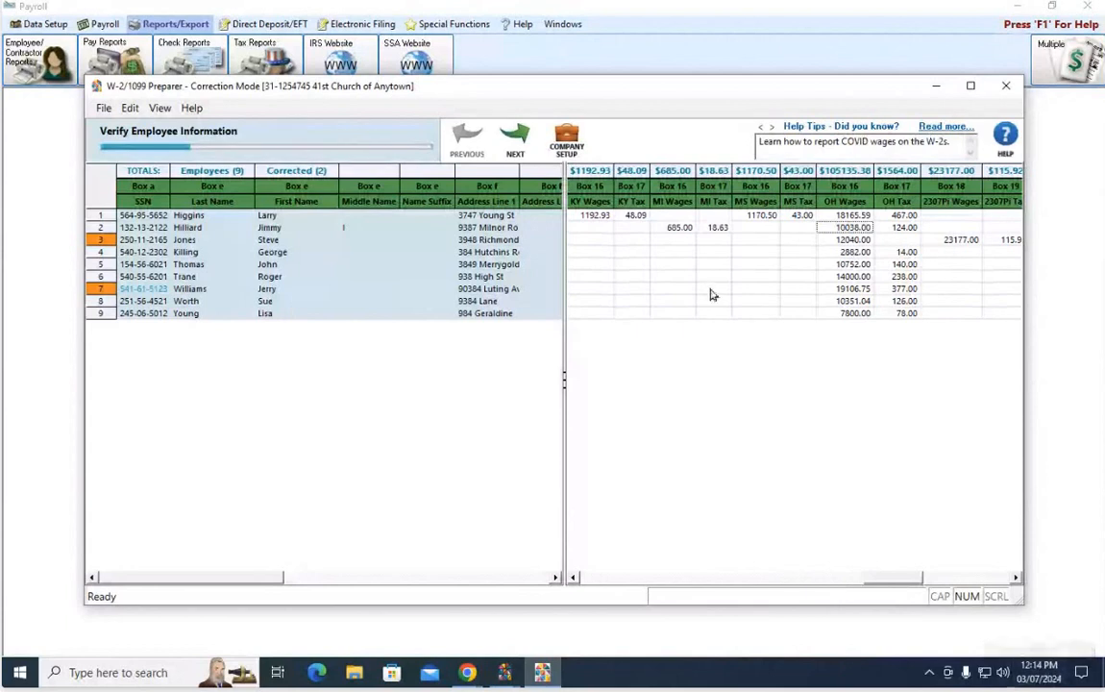
{"action": "left_click", "coordinate": [516, 140]}
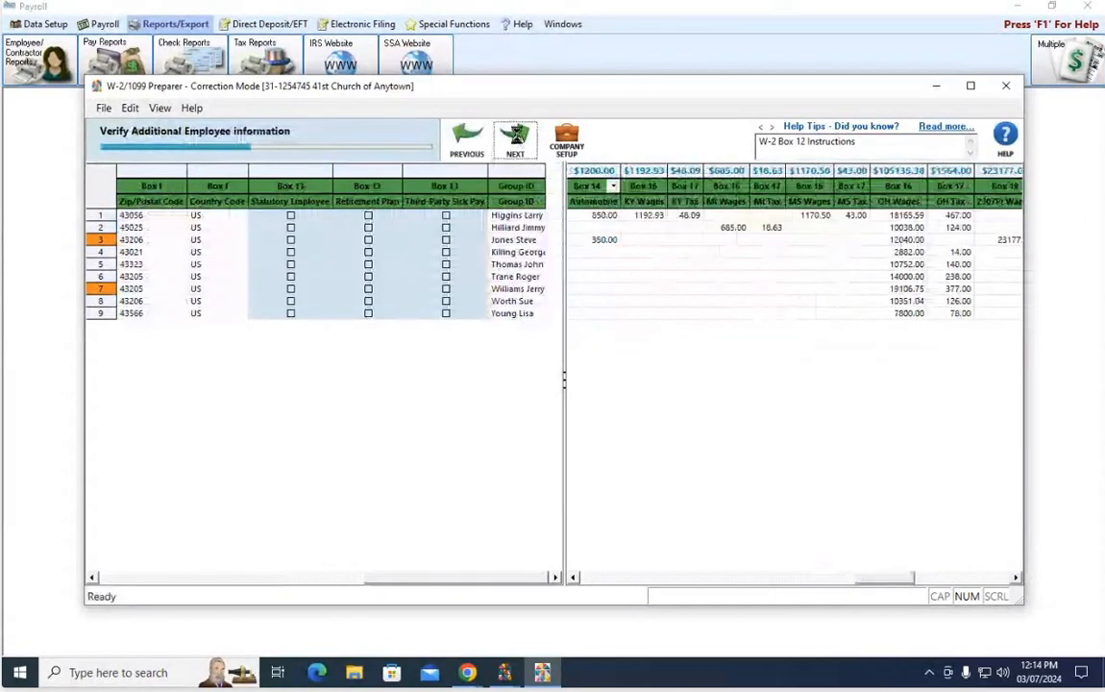
{"action": "left_click", "coordinate": [517, 141]}
{"action": "left_click", "coordinate": [517, 140]}
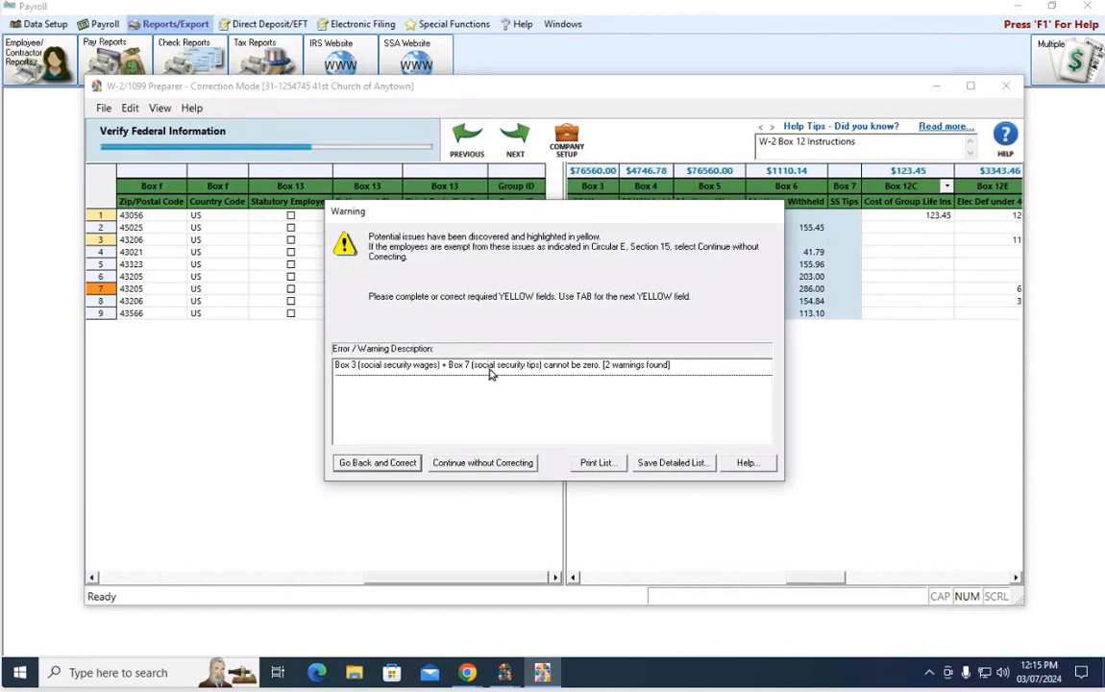
{"action": "left_click", "coordinate": [492, 463]}
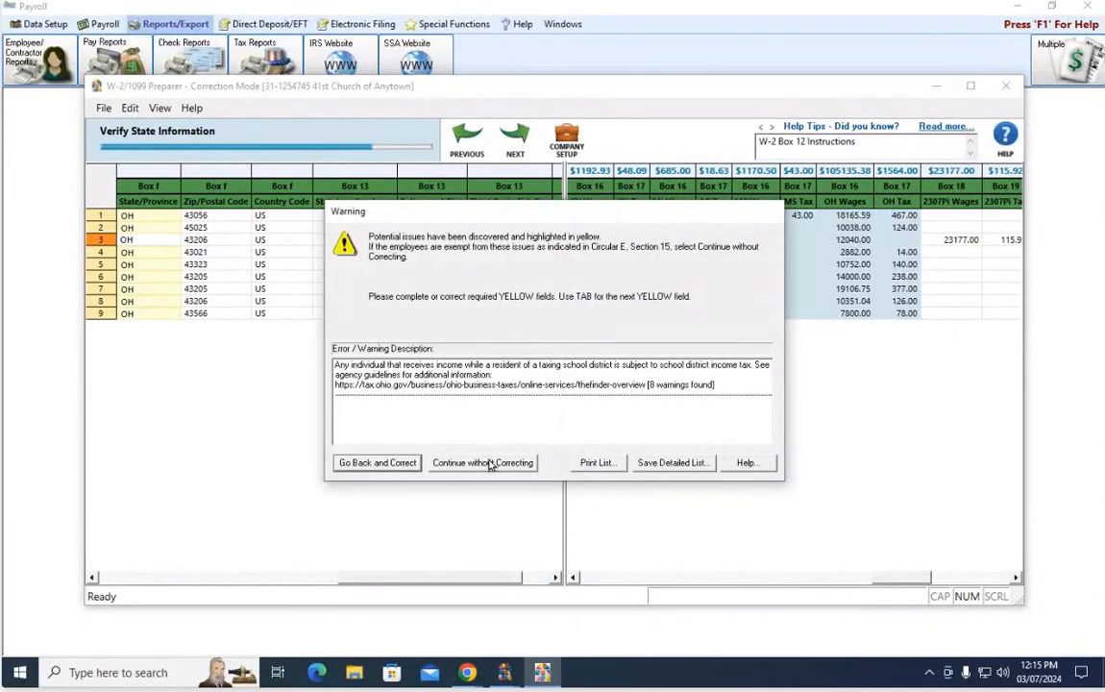
{"action": "left_click", "coordinate": [485, 463]}
{"action": "left_click", "coordinate": [515, 138]}
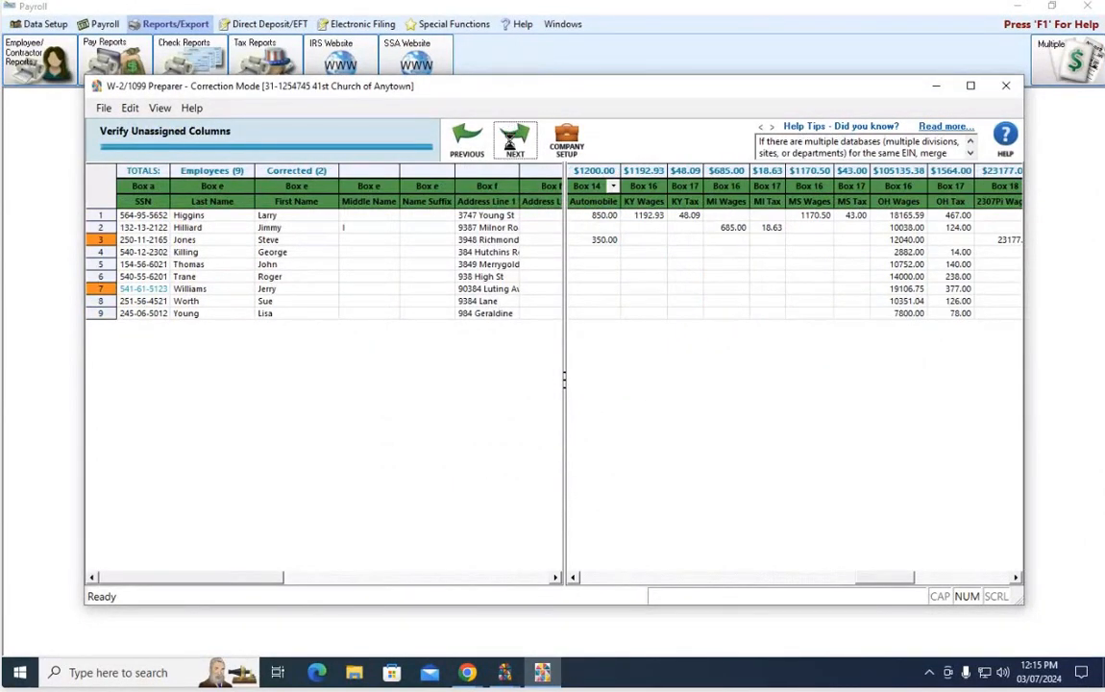
{"action": "left_click", "coordinate": [506, 463]}
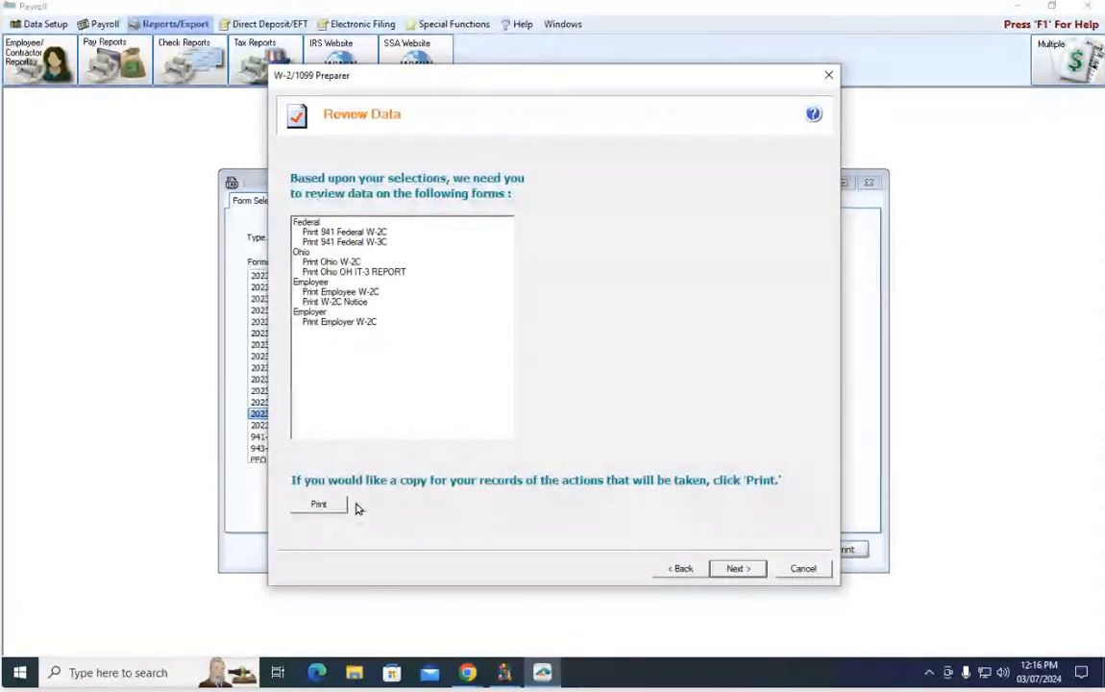
{"action": "left_click", "coordinate": [736, 568]}
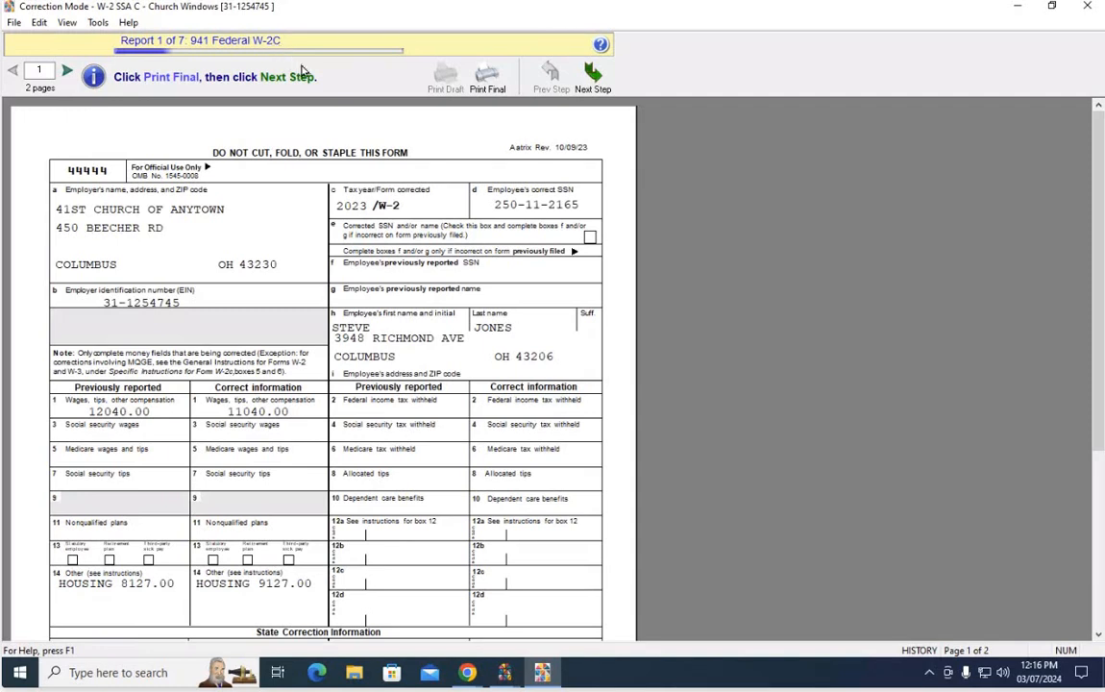
Step: Try a final print of the 941 Federal W-2C with Microsoft Print to PDF, cancel saving the output, and advance to the 941 Federal W-3C
{"action": "left_click", "coordinate": [487, 83]}
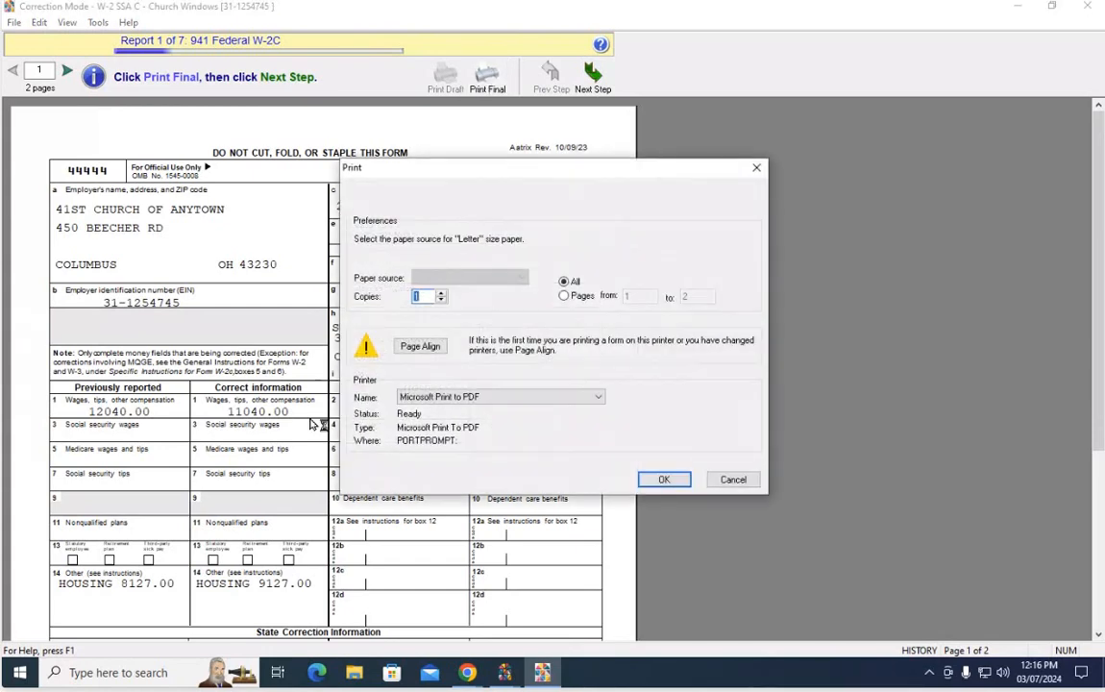
{"action": "left_click", "coordinate": [662, 482]}
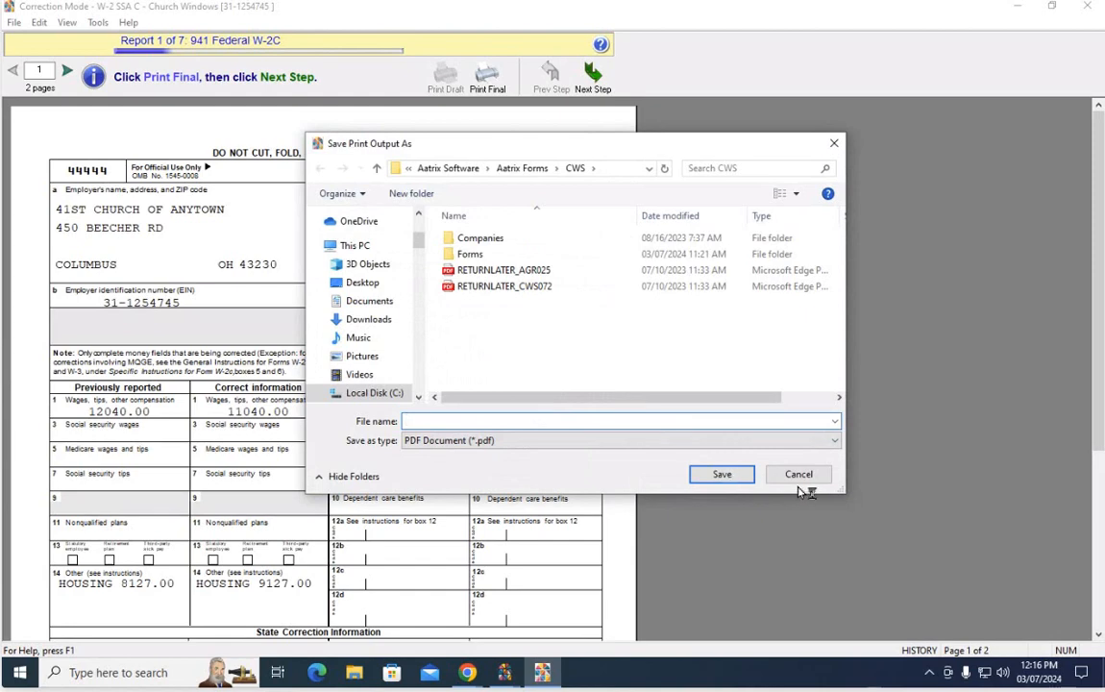
{"action": "left_click", "coordinate": [803, 472]}
{"action": "left_click", "coordinate": [733, 480]}
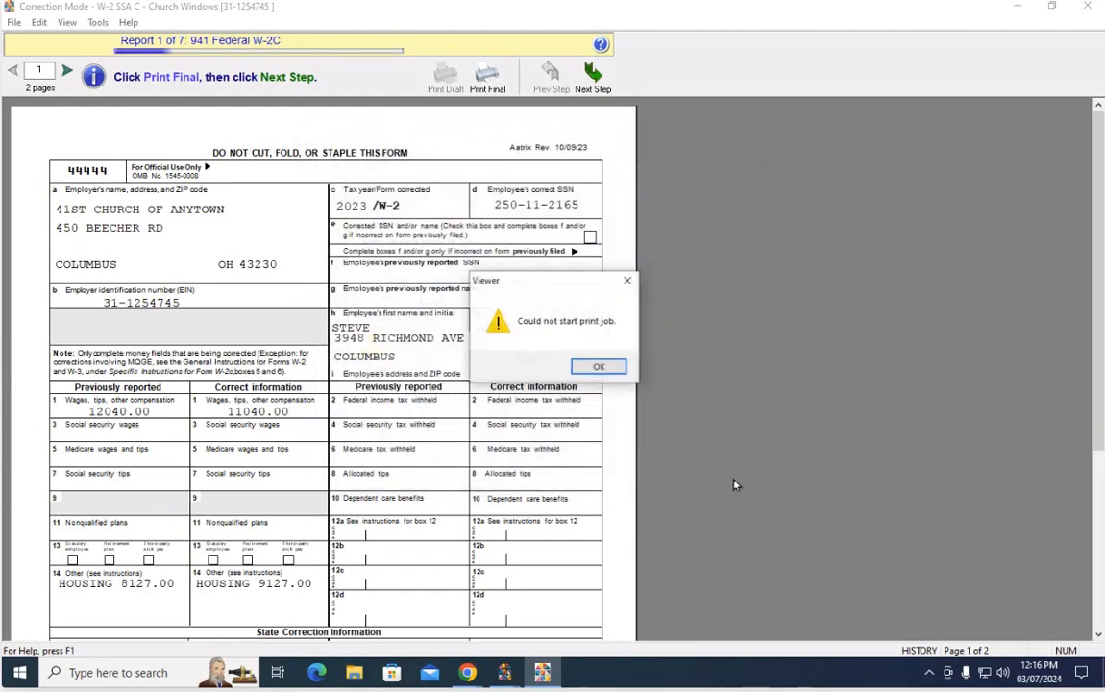
{"action": "left_click", "coordinate": [597, 366]}
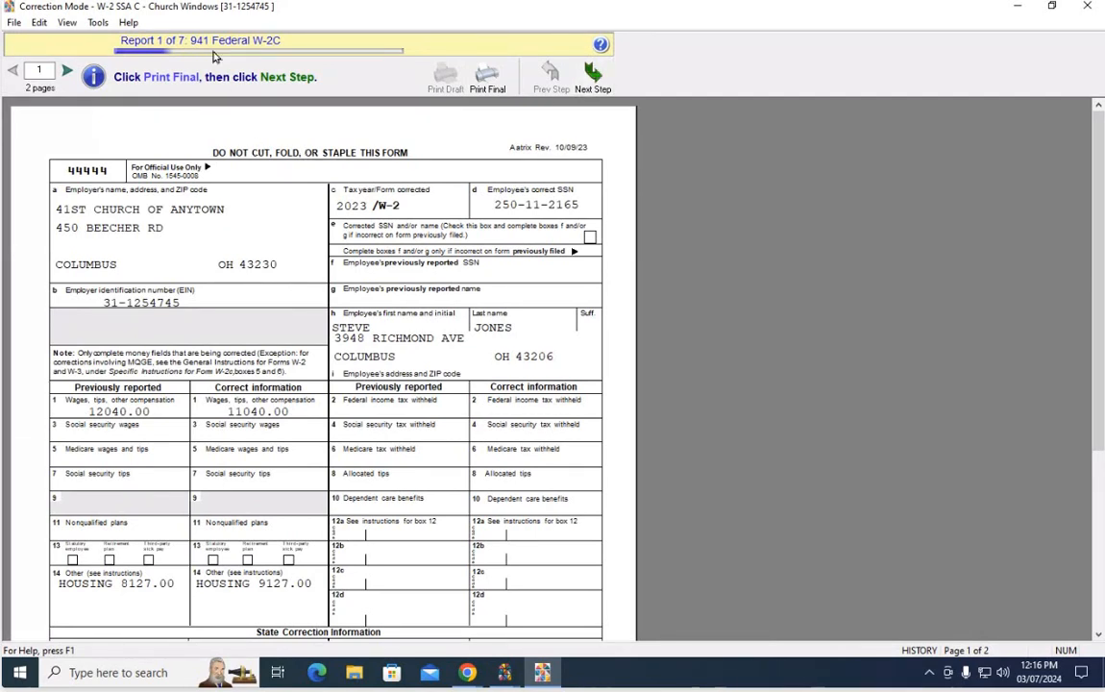
{"action": "left_click", "coordinate": [592, 77]}
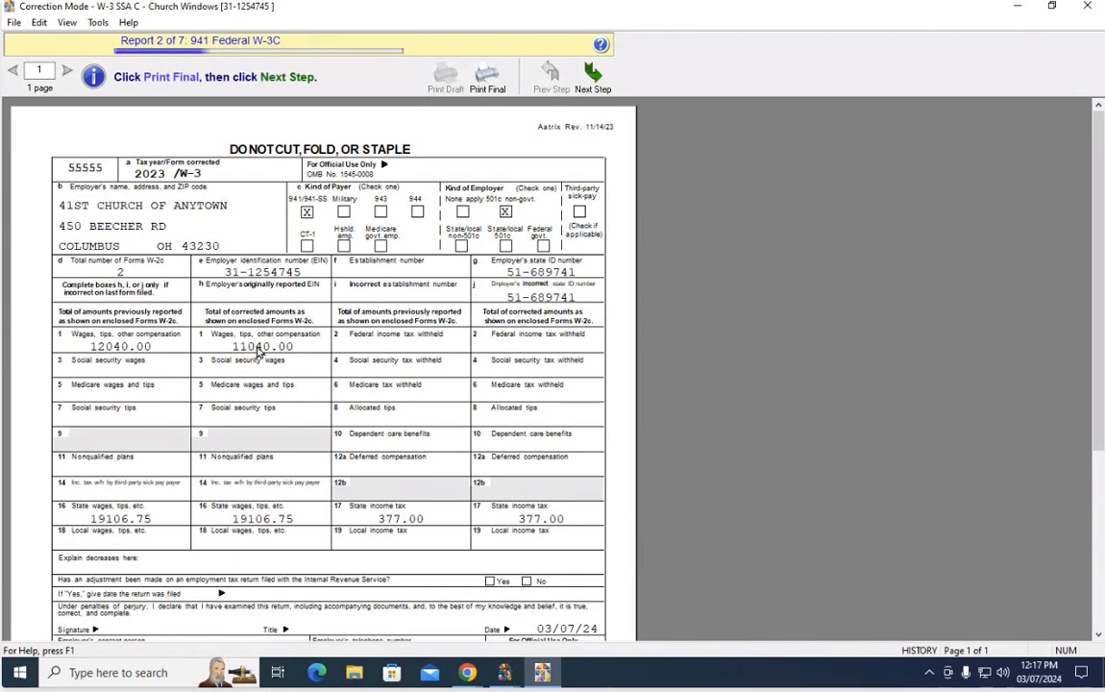
Step: Review the 941 Federal W-3C, try its final print but cancel saving the output, and advance to the Ohio W-2C
{"action": "scroll", "coordinate": [389, 362], "scroll_direction": "down", "scroll_amount": 1}
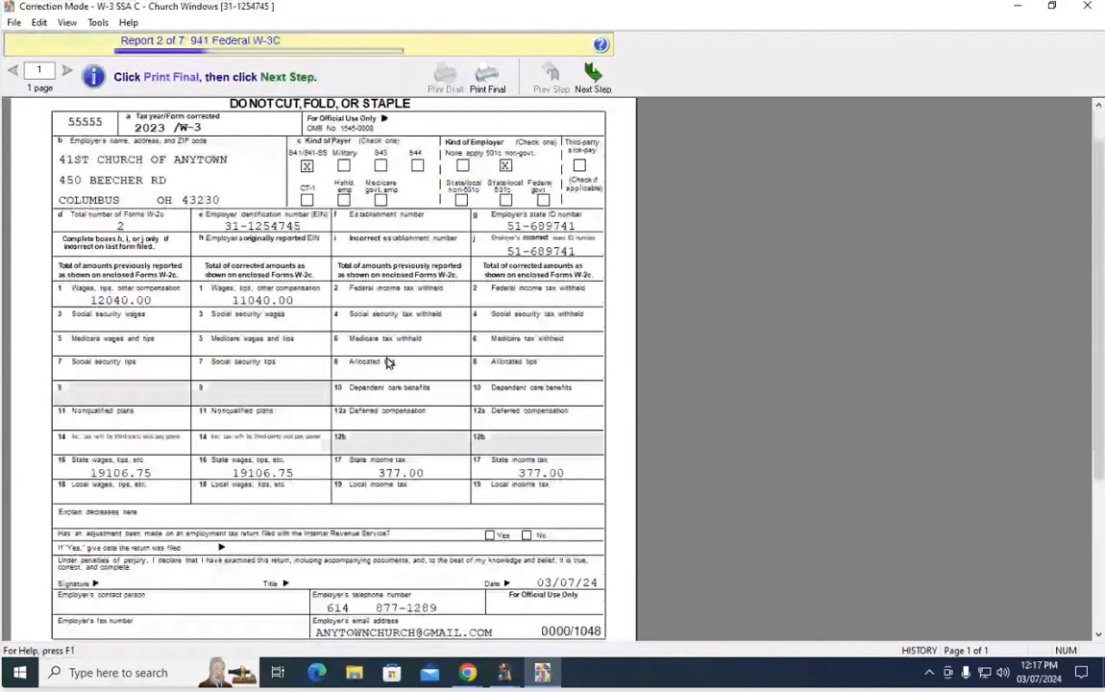
{"action": "scroll", "coordinate": [392, 359], "scroll_direction": "down", "scroll_amount": 3}
{"action": "scroll", "coordinate": [392, 359], "scroll_direction": "up", "scroll_amount": 3}
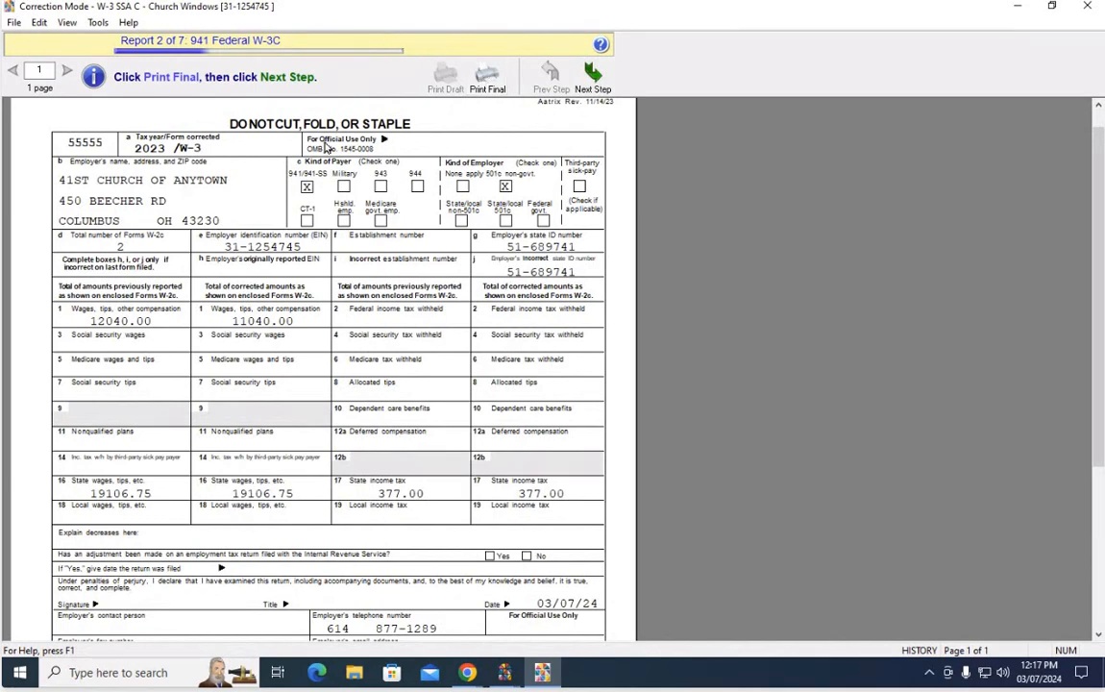
{"action": "left_click", "coordinate": [488, 77]}
{"action": "left_click", "coordinate": [665, 482]}
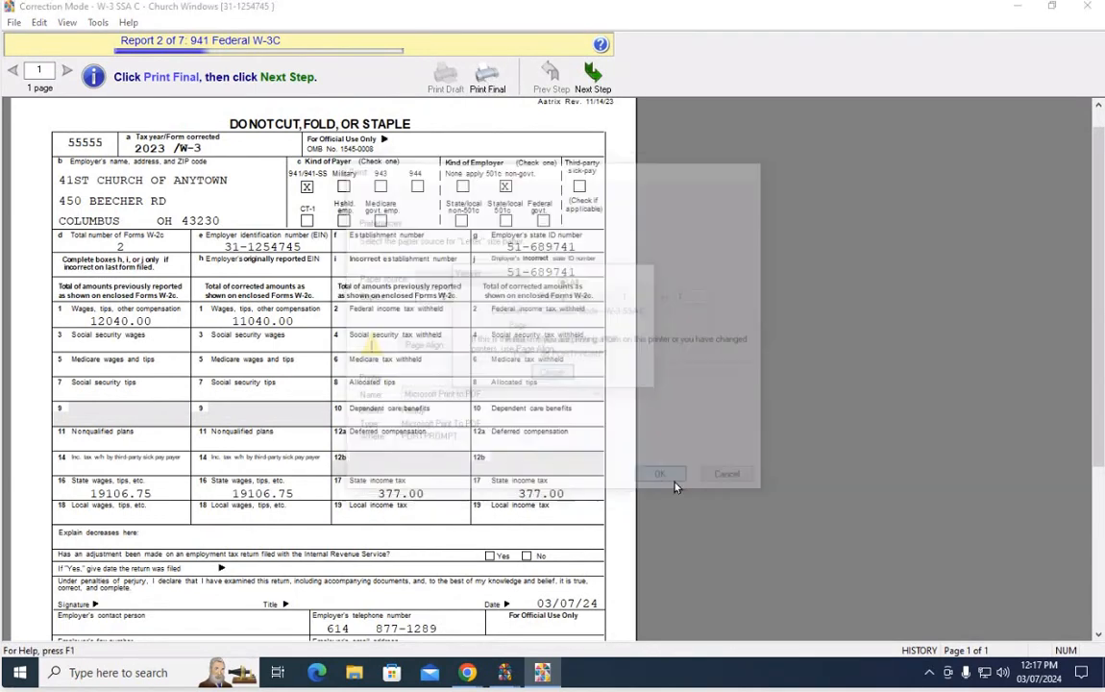
{"action": "left_click", "coordinate": [792, 475]}
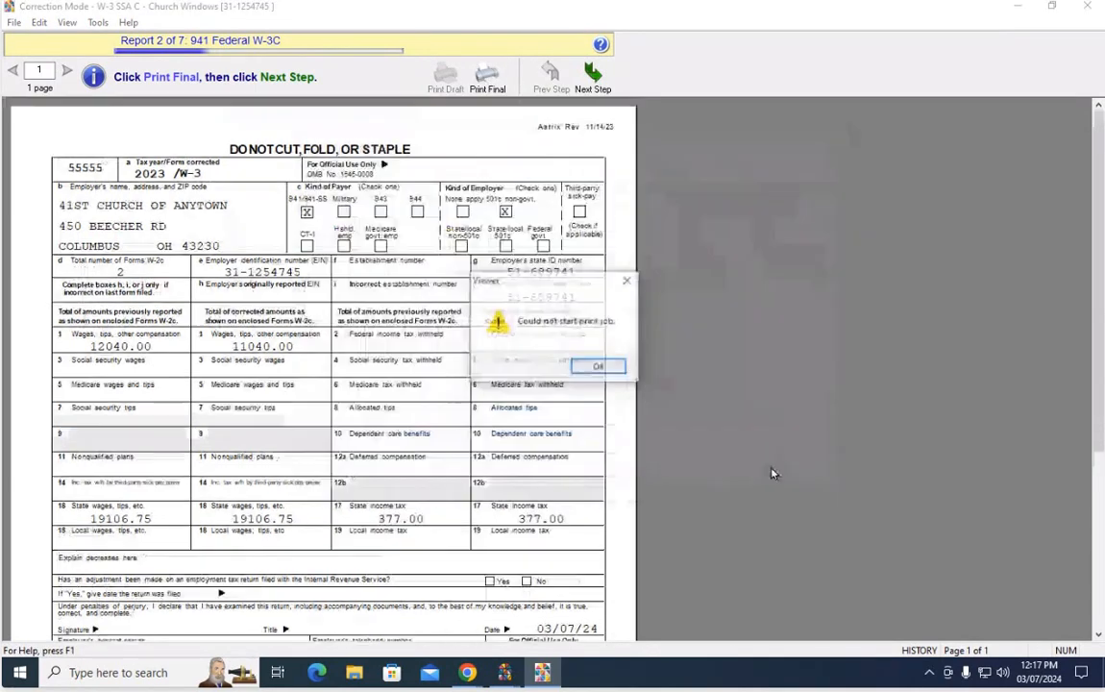
{"action": "left_click", "coordinate": [598, 366]}
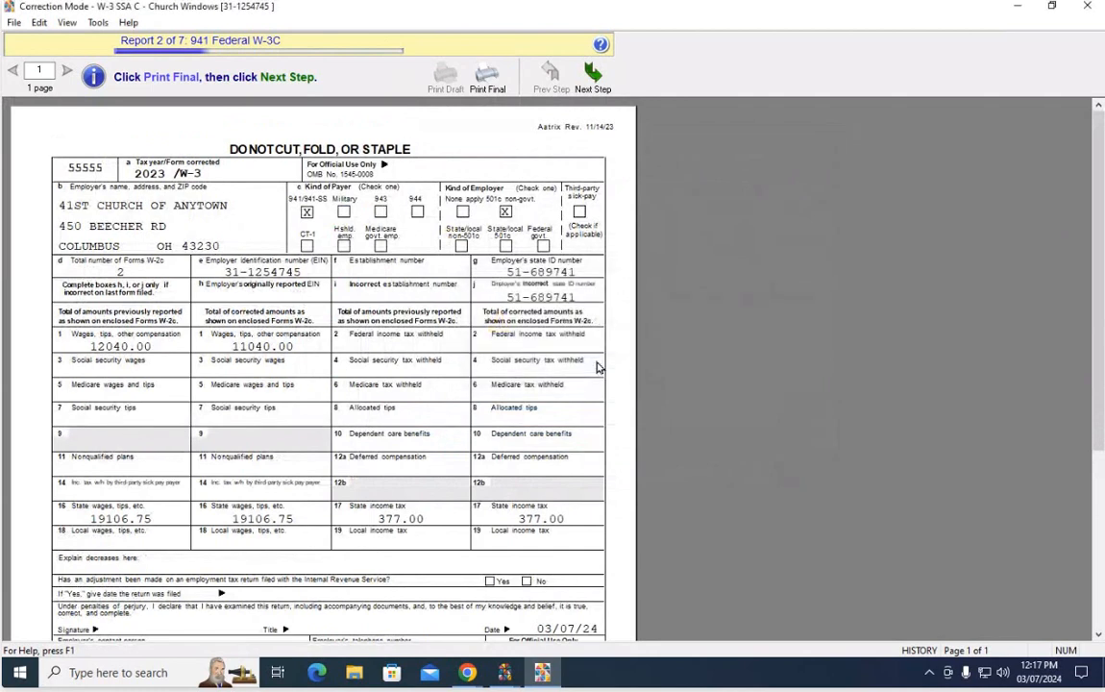
{"action": "left_click", "coordinate": [595, 81]}
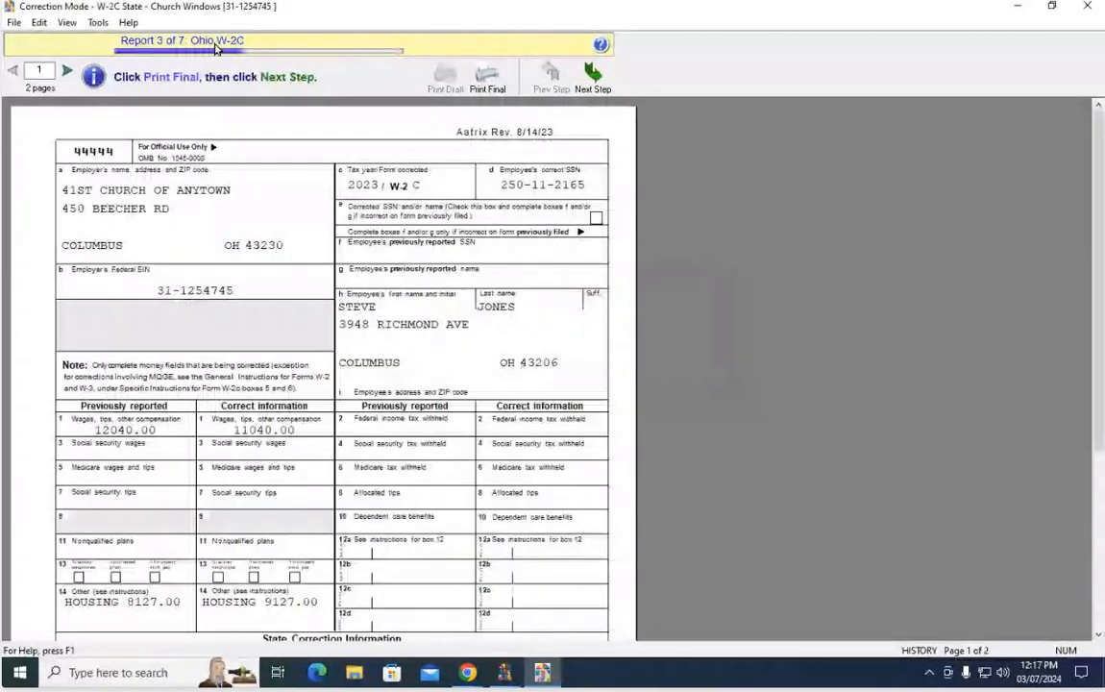
Step: Try a final print of the Ohio W-2C, cancel the PDF output, and advance to the Ohio OH IT-3 report
{"action": "left_click", "coordinate": [487, 77]}
{"action": "left_click", "coordinate": [672, 482]}
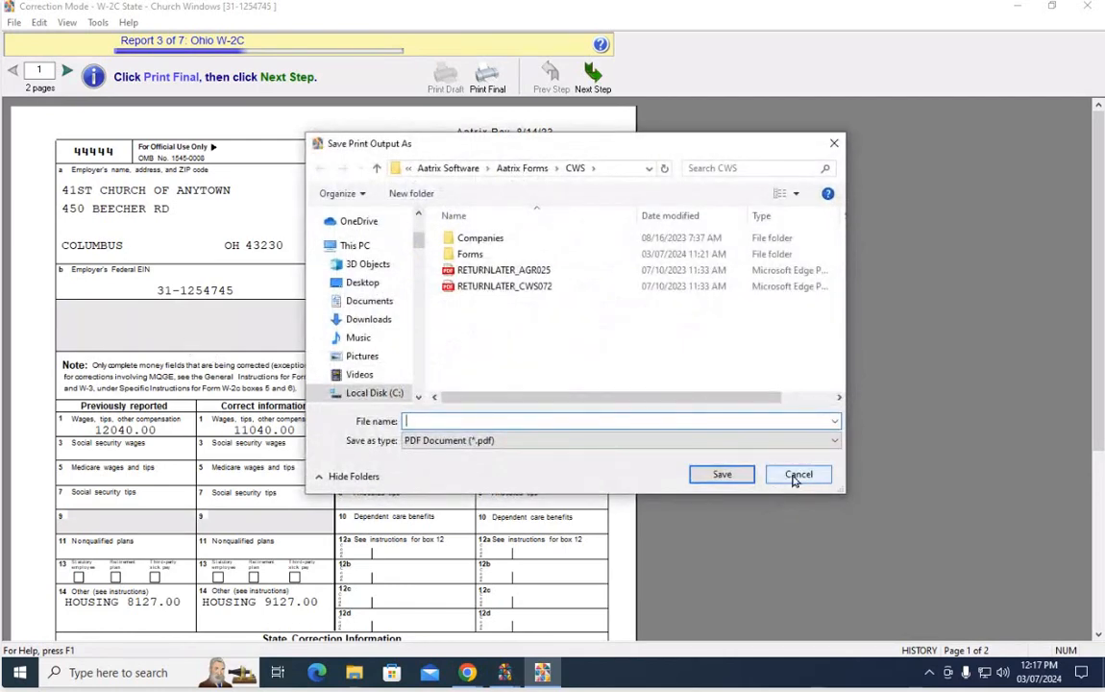
{"action": "left_click", "coordinate": [797, 477]}
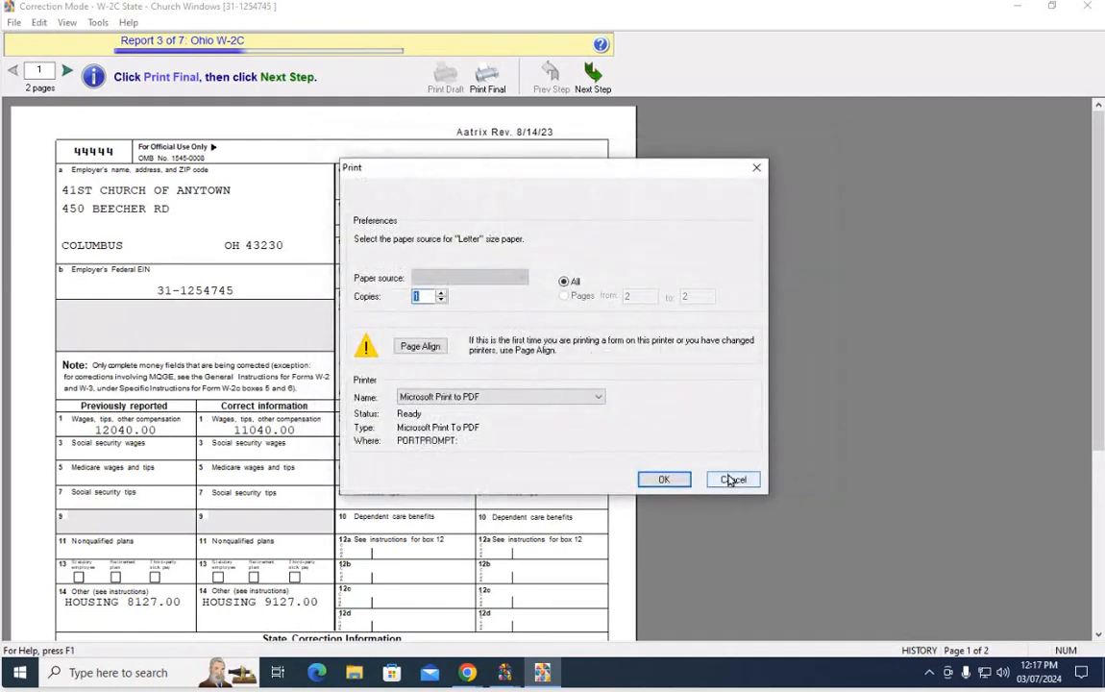
{"action": "left_click", "coordinate": [730, 483]}
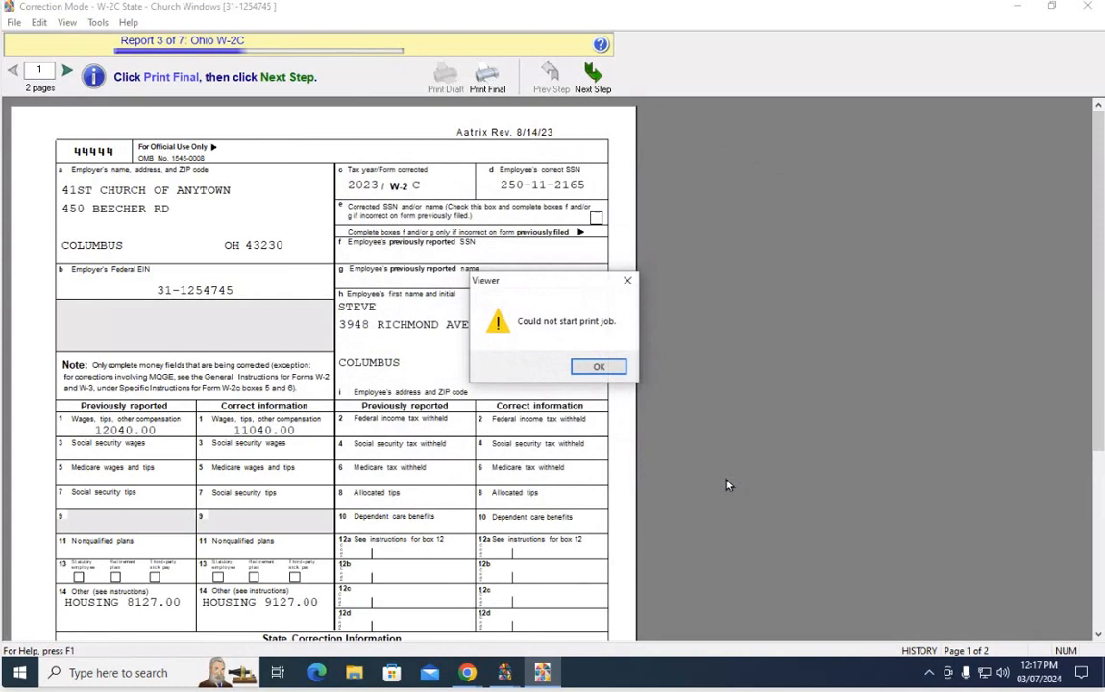
{"action": "left_click", "coordinate": [597, 366]}
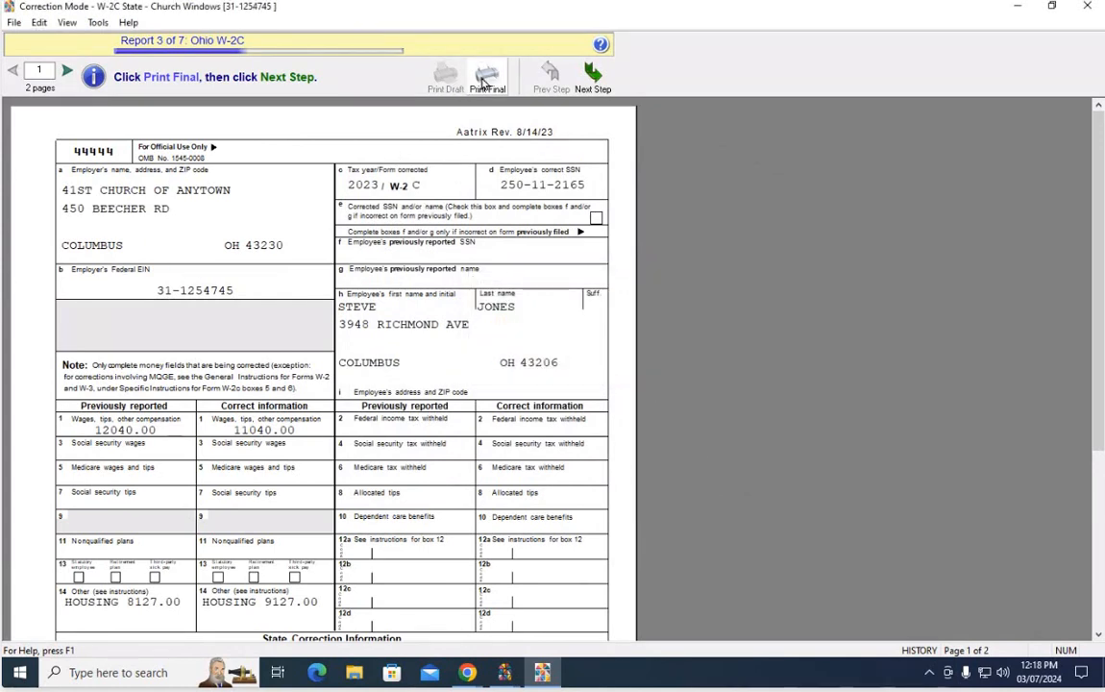
{"action": "left_click", "coordinate": [592, 79]}
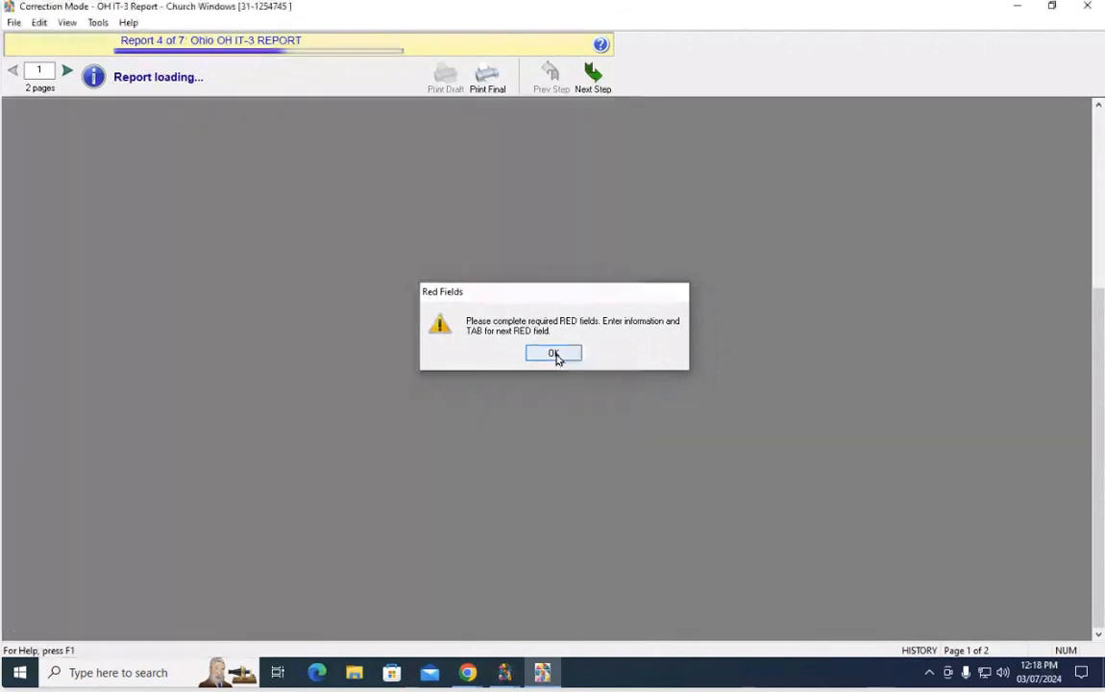
Step: Fill the required red fields of the Ohio IT-3 with "erl;jkgnfdk ojdr hp" as the title and 03072024 beside the signature line
{"action": "left_click", "coordinate": [554, 355]}
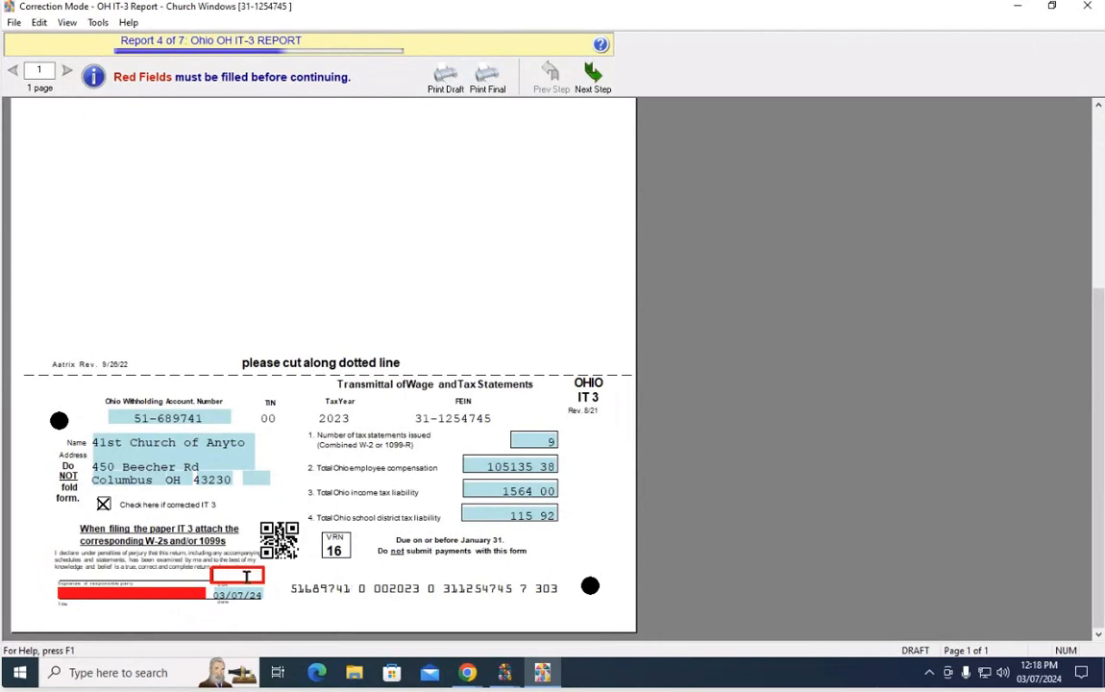
{"action": "left_click", "coordinate": [175, 594]}
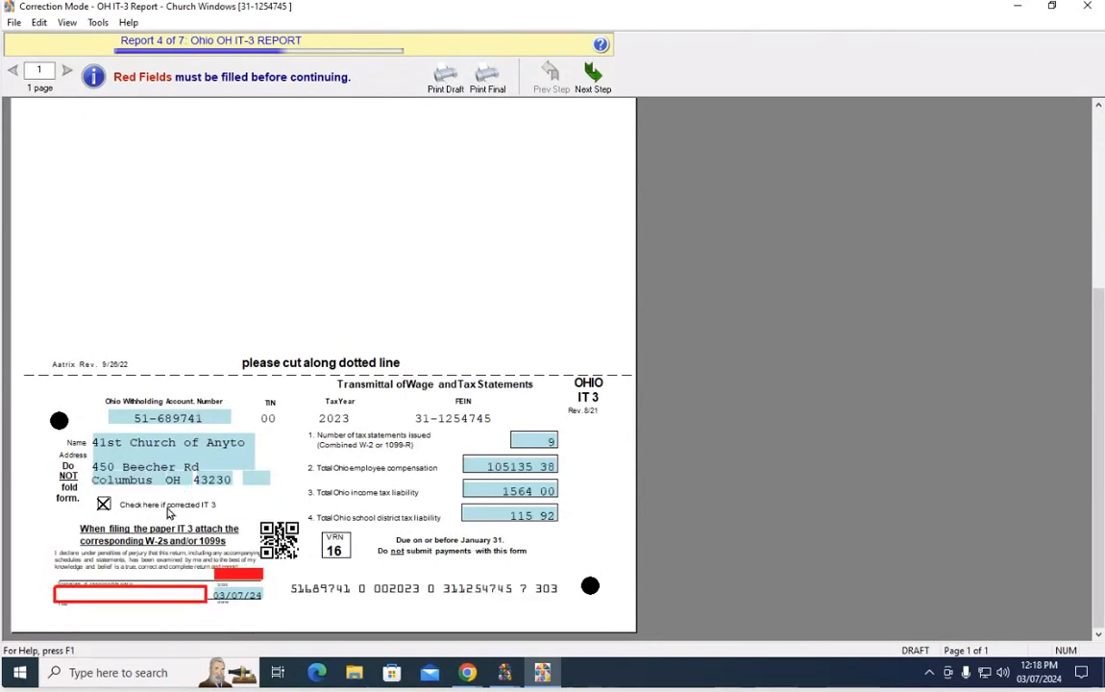
{"action": "type", "text": "erl;jkgnfdk ojdr hp"}
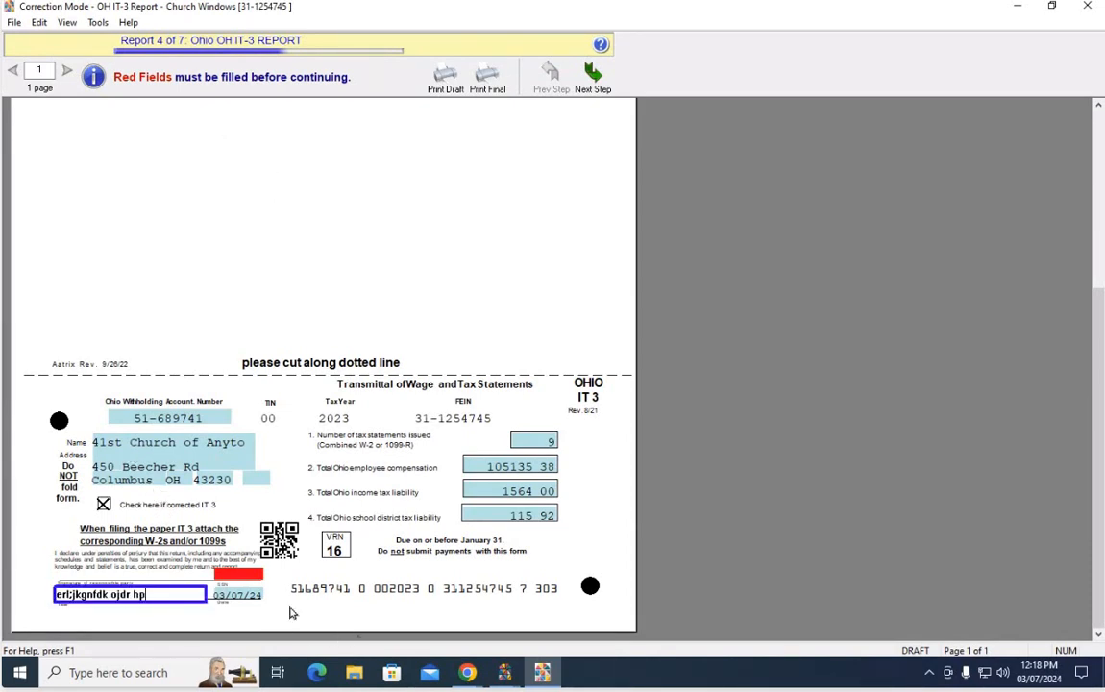
{"action": "left_click", "coordinate": [236, 576]}
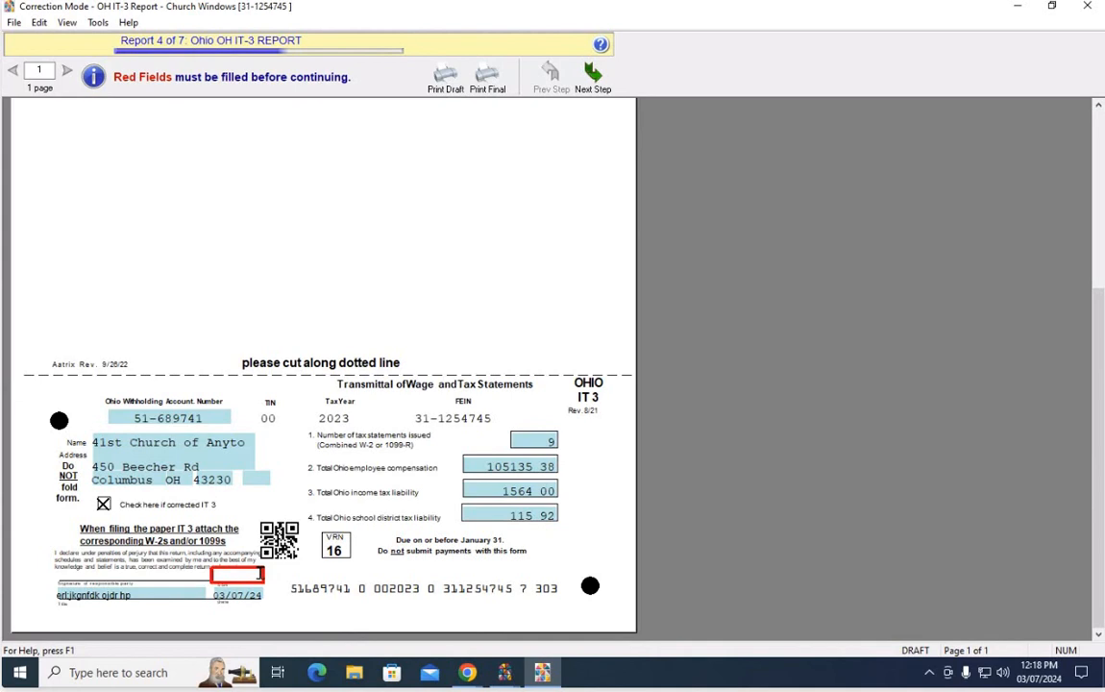
{"action": "type", "text": "03072024"}
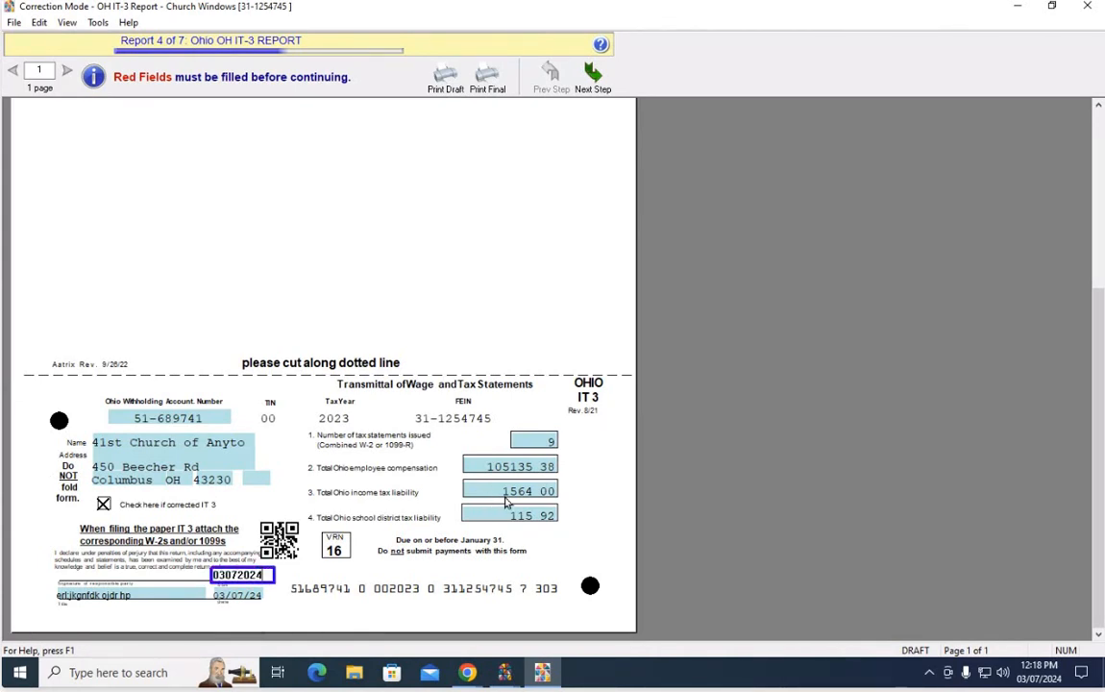
{"action": "key", "text": "Tab"}
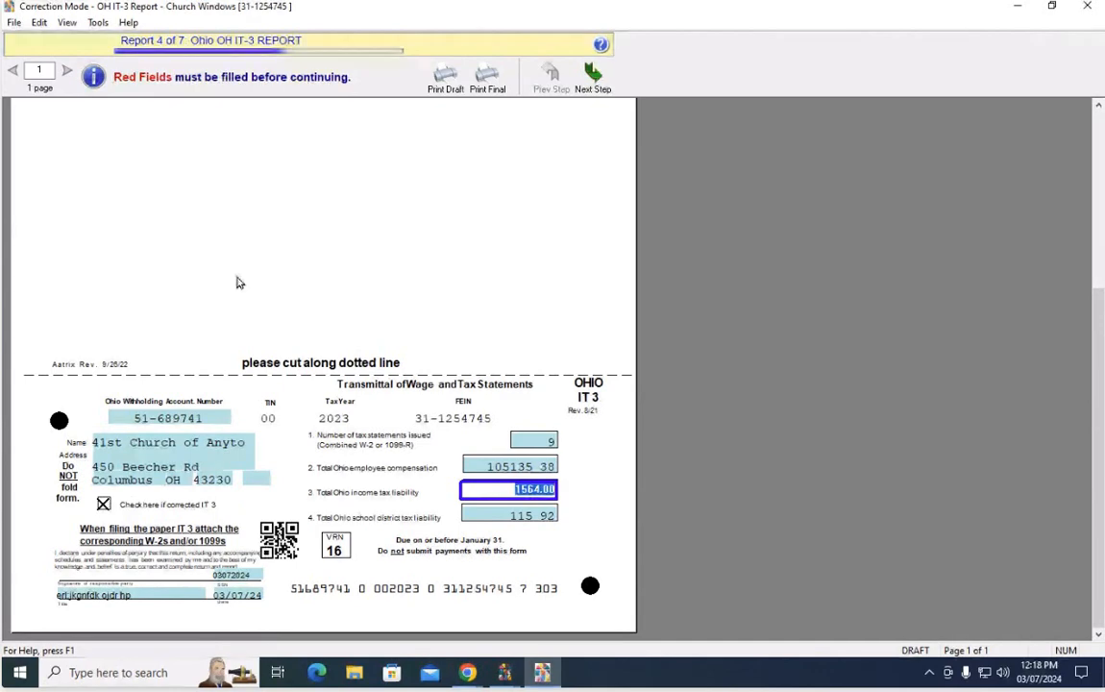
Step: Agree that the Ohio IT-3 figures are checked, try its final print but cancel saving the output, and advance to the Employee W-2C
{"action": "left_click", "coordinate": [487, 85]}
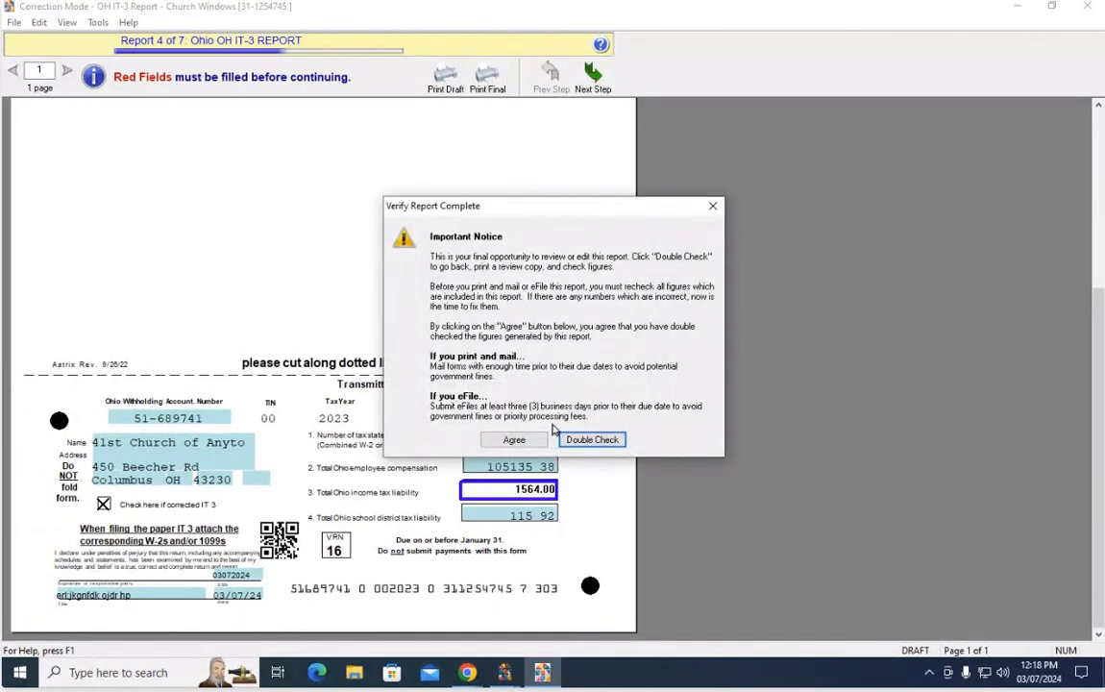
{"action": "left_click", "coordinate": [519, 437]}
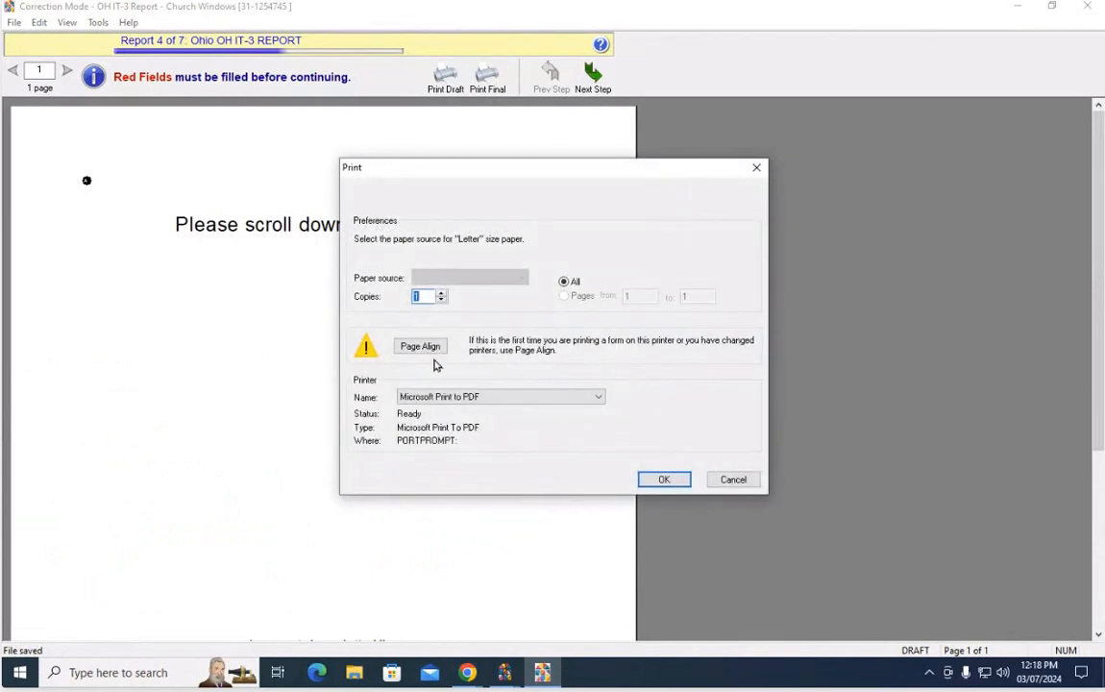
{"action": "left_click", "coordinate": [662, 482]}
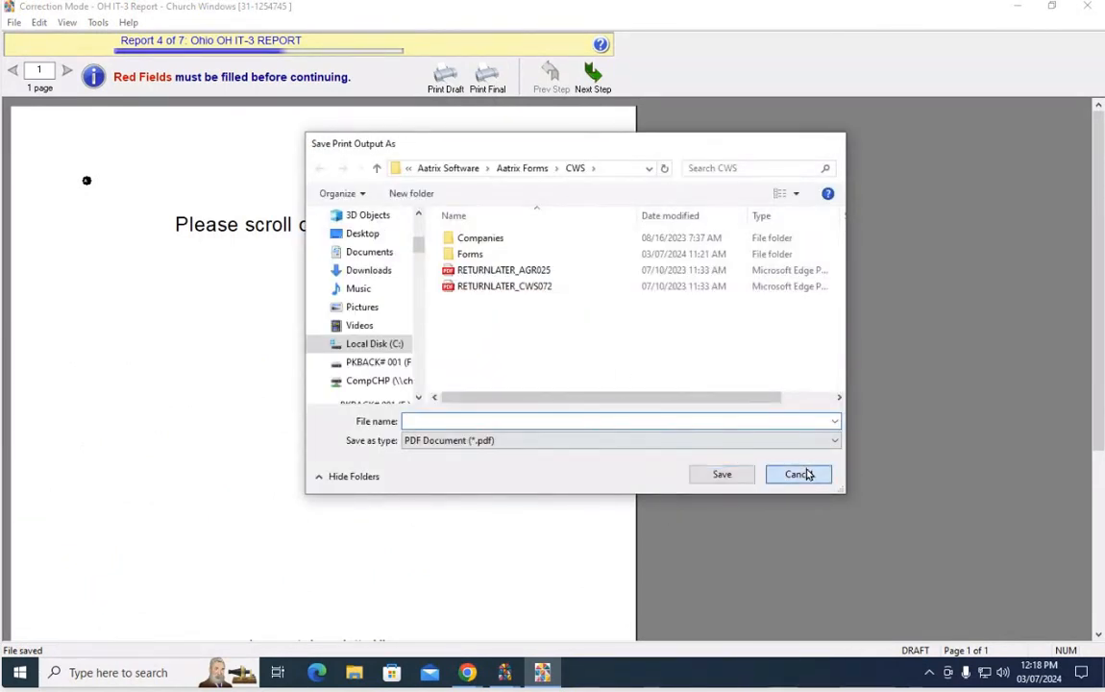
{"action": "left_click", "coordinate": [800, 472]}
{"action": "left_click", "coordinate": [596, 366]}
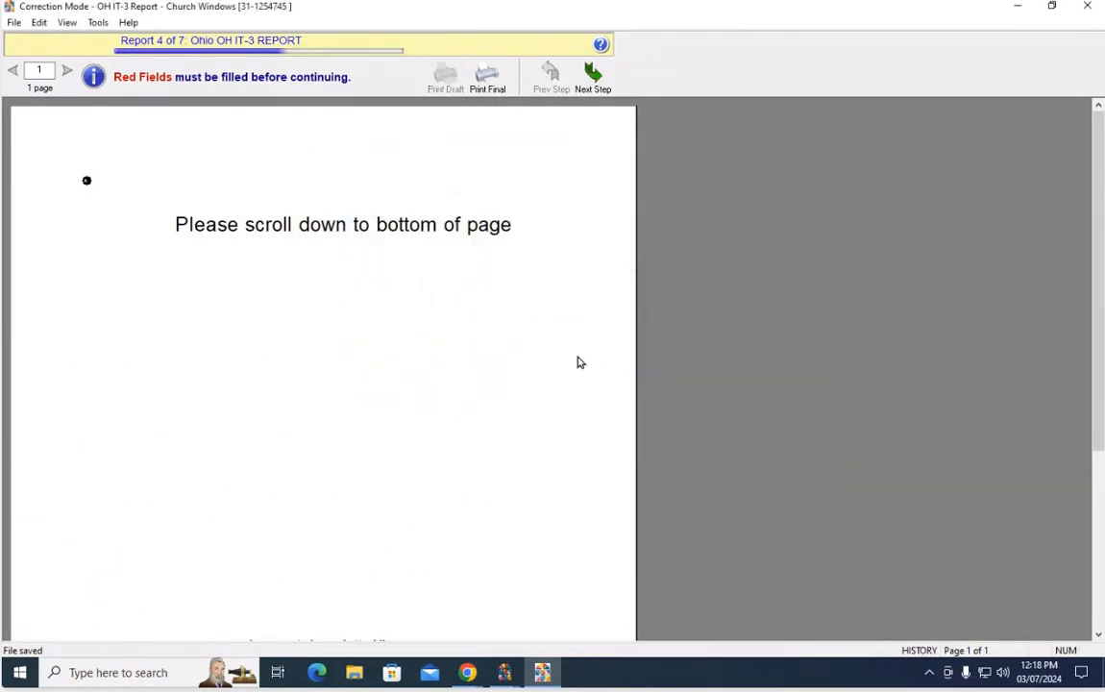
{"action": "scroll", "coordinate": [488, 269], "scroll_direction": "down", "scroll_amount": 5}
{"action": "scroll", "coordinate": [492, 279], "scroll_direction": "up", "scroll_amount": 3}
{"action": "left_click", "coordinate": [590, 75]}
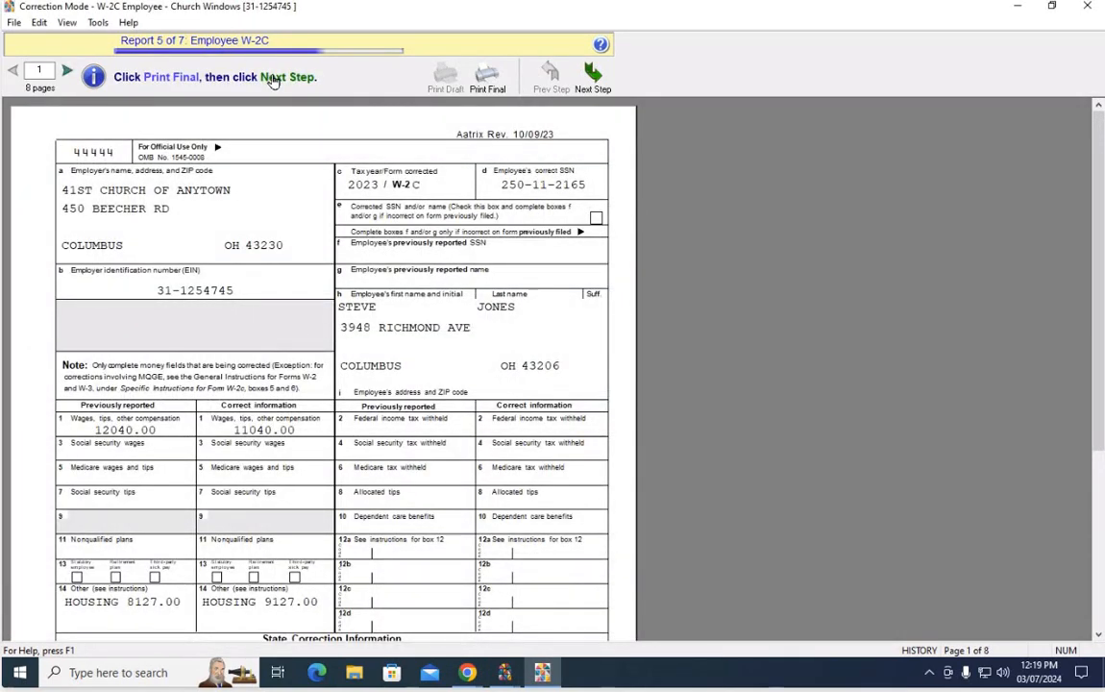
Step: Try a final print of the Employee W-2C to Microsoft Print to PDF and cancel saving the output
{"action": "left_click", "coordinate": [486, 81]}
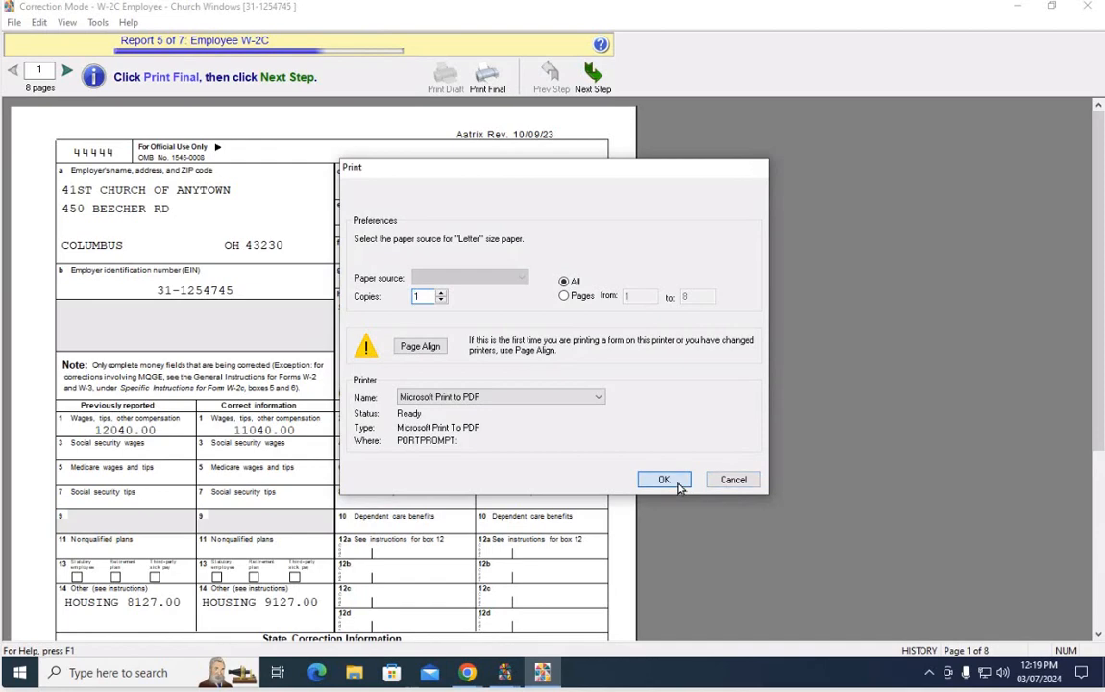
{"action": "left_click", "coordinate": [678, 483]}
{"action": "left_click", "coordinate": [812, 476]}
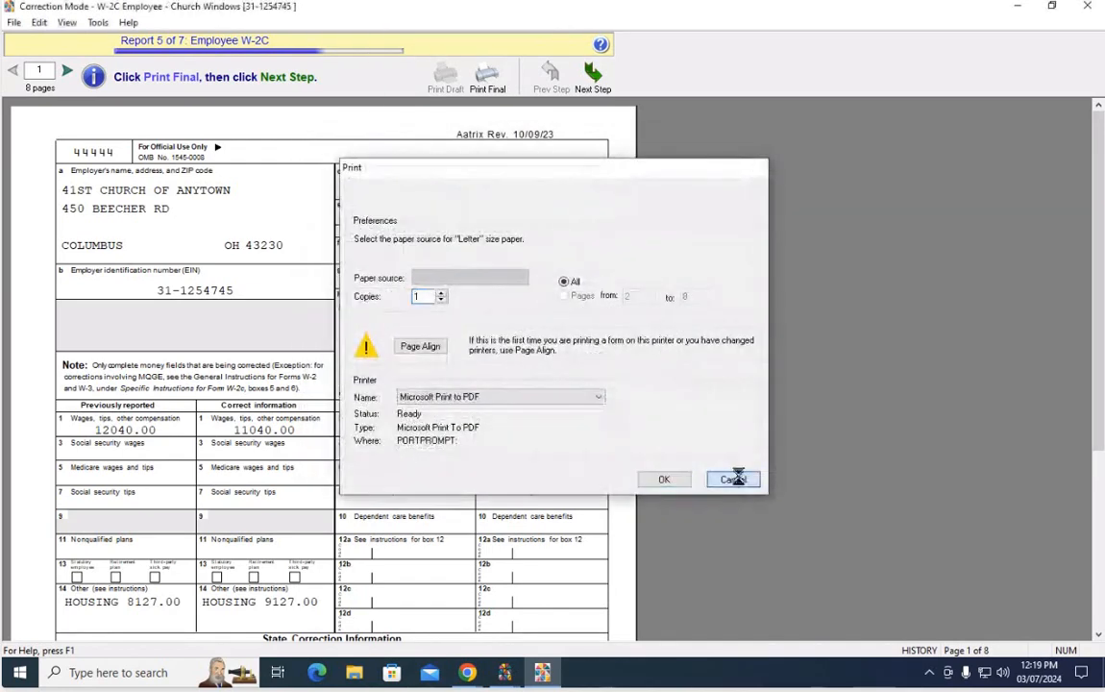
{"action": "left_click", "coordinate": [735, 476]}
{"action": "left_click", "coordinate": [596, 364]}
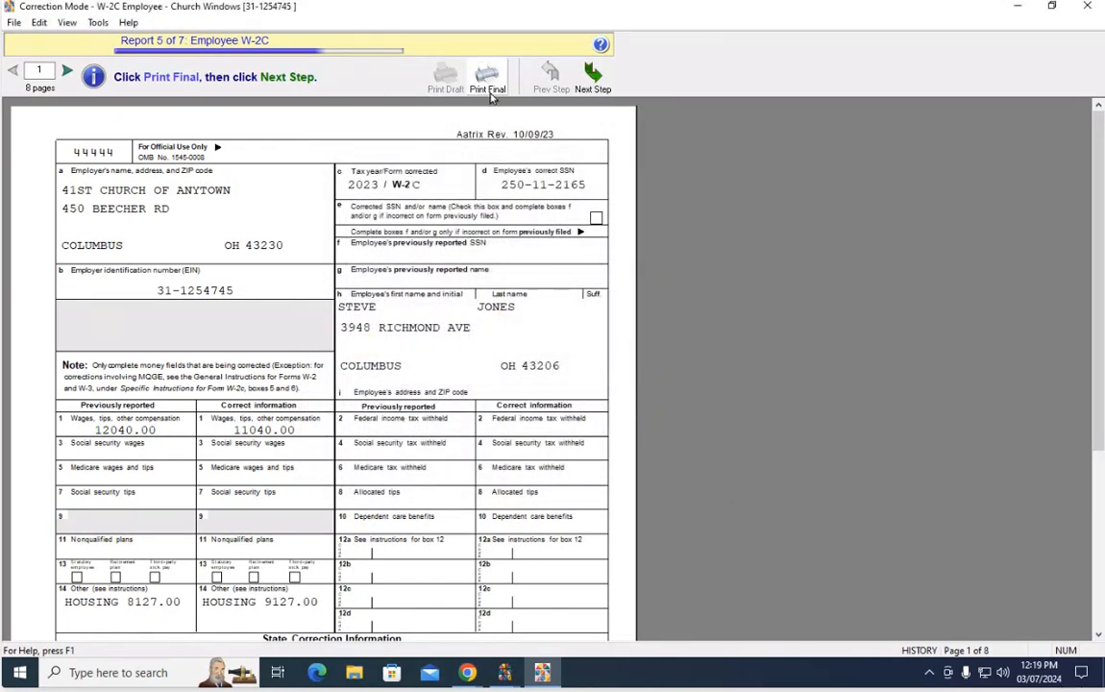
Step: Advance past the W-2C Notice without printing it and continue to the Employer W-2C
{"action": "left_click", "coordinate": [594, 74]}
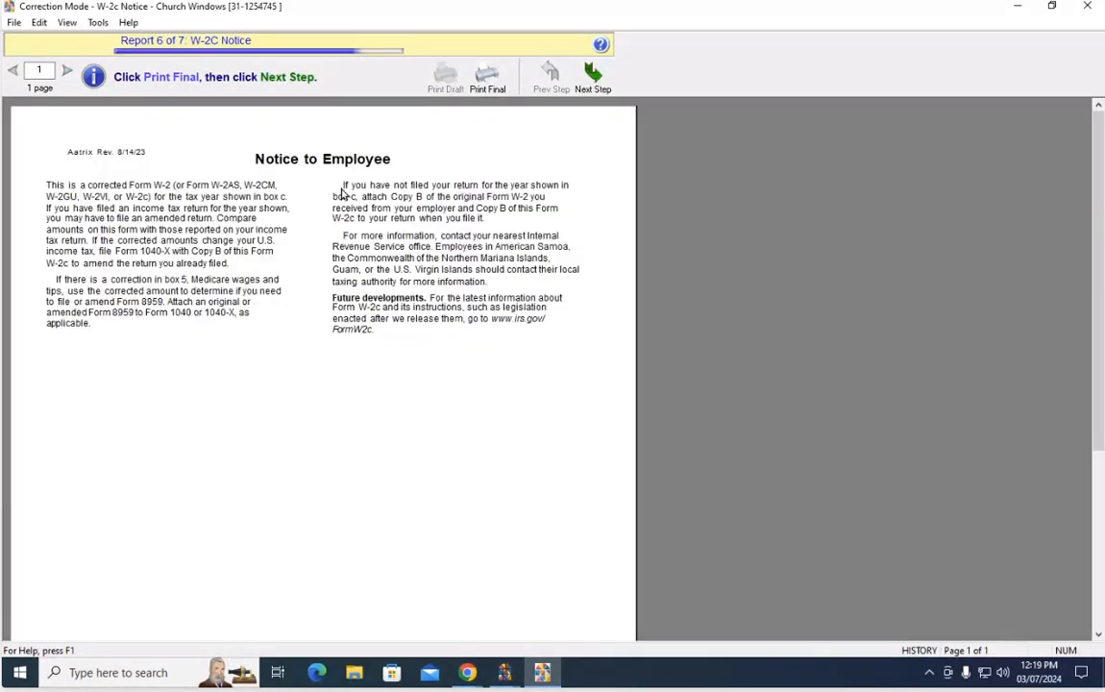
{"action": "left_click", "coordinate": [600, 87]}
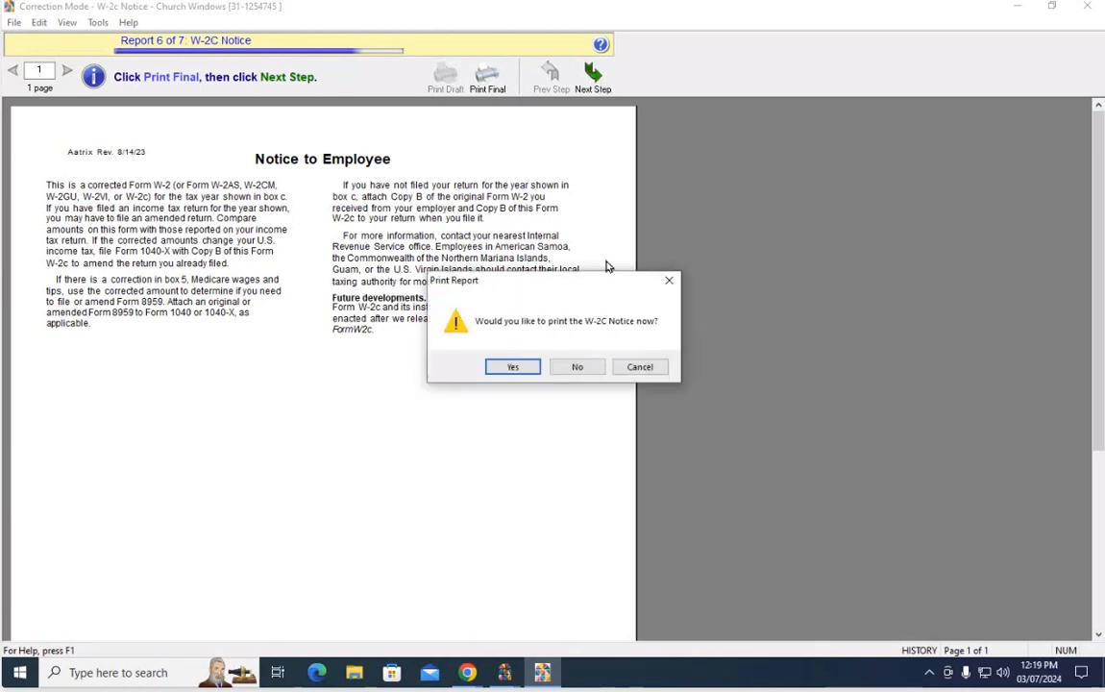
{"action": "left_click", "coordinate": [572, 366]}
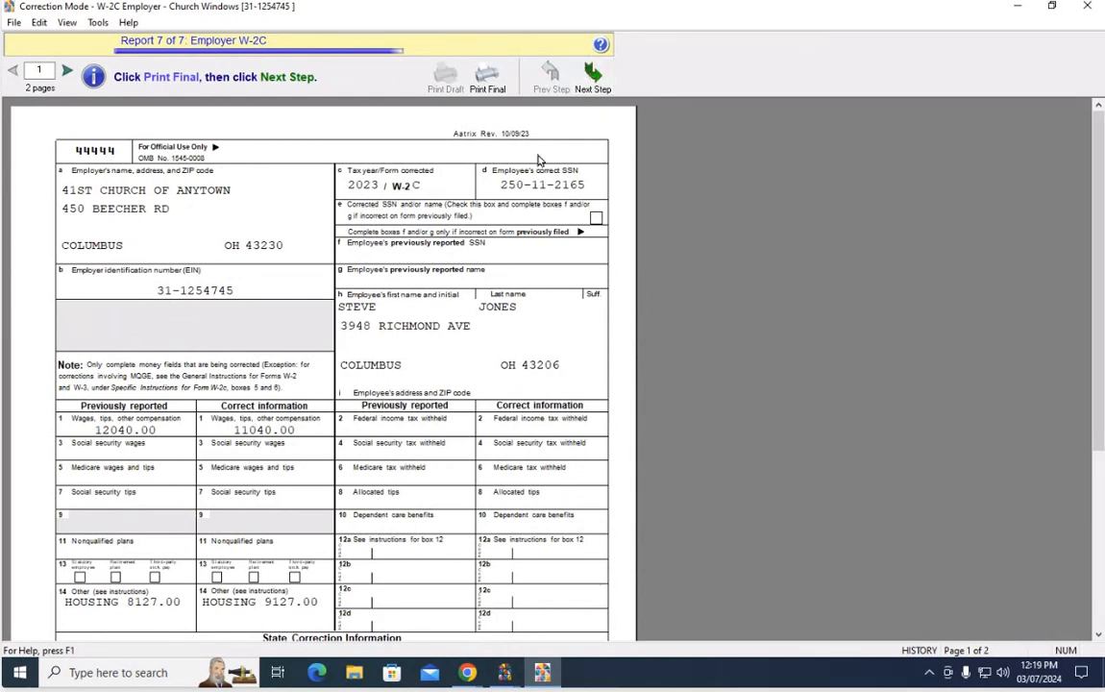
Step: Try the final print of the Employer W-2C, cancel the PDF output, and finish the last report
{"action": "left_click", "coordinate": [592, 77]}
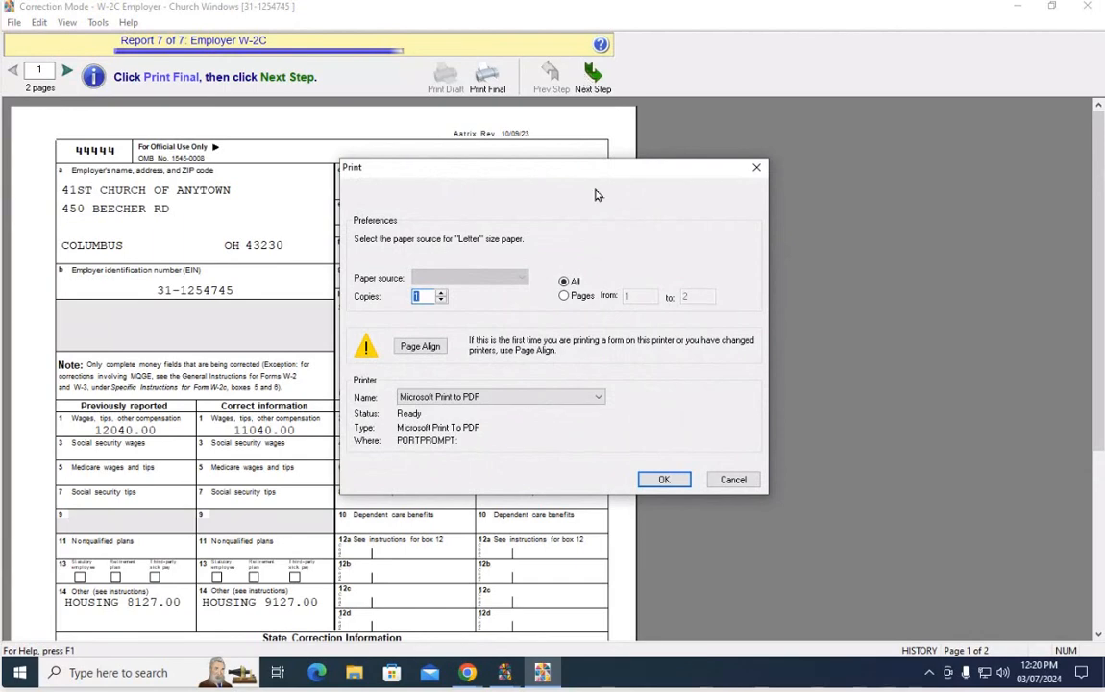
{"action": "left_click", "coordinate": [672, 483]}
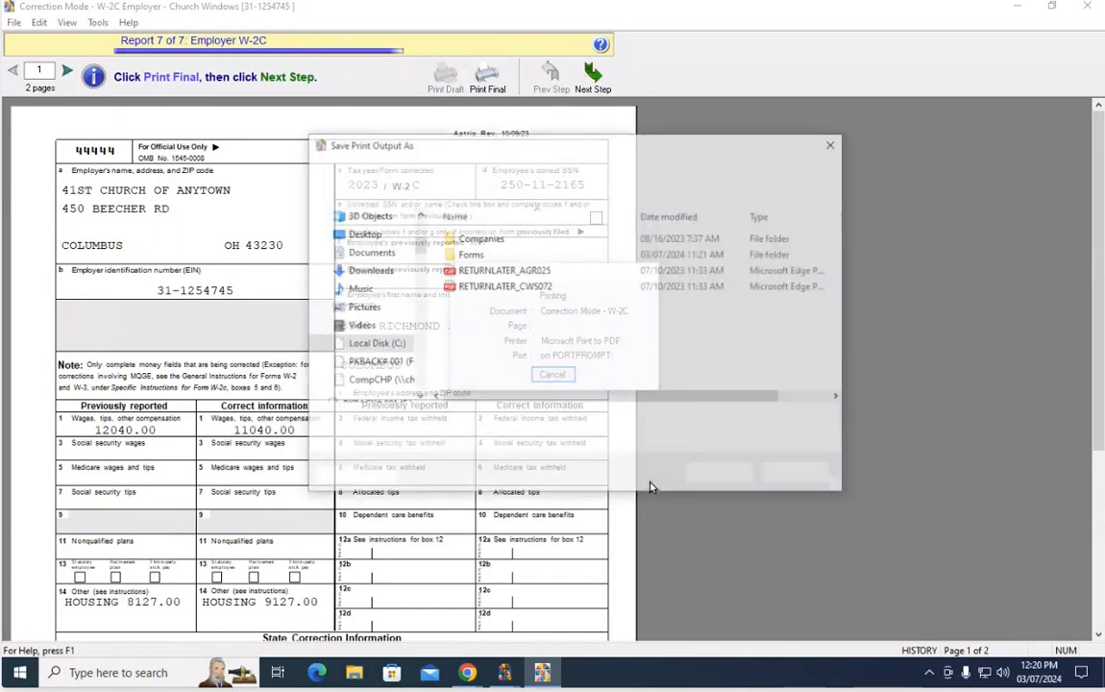
{"action": "left_click", "coordinate": [790, 471]}
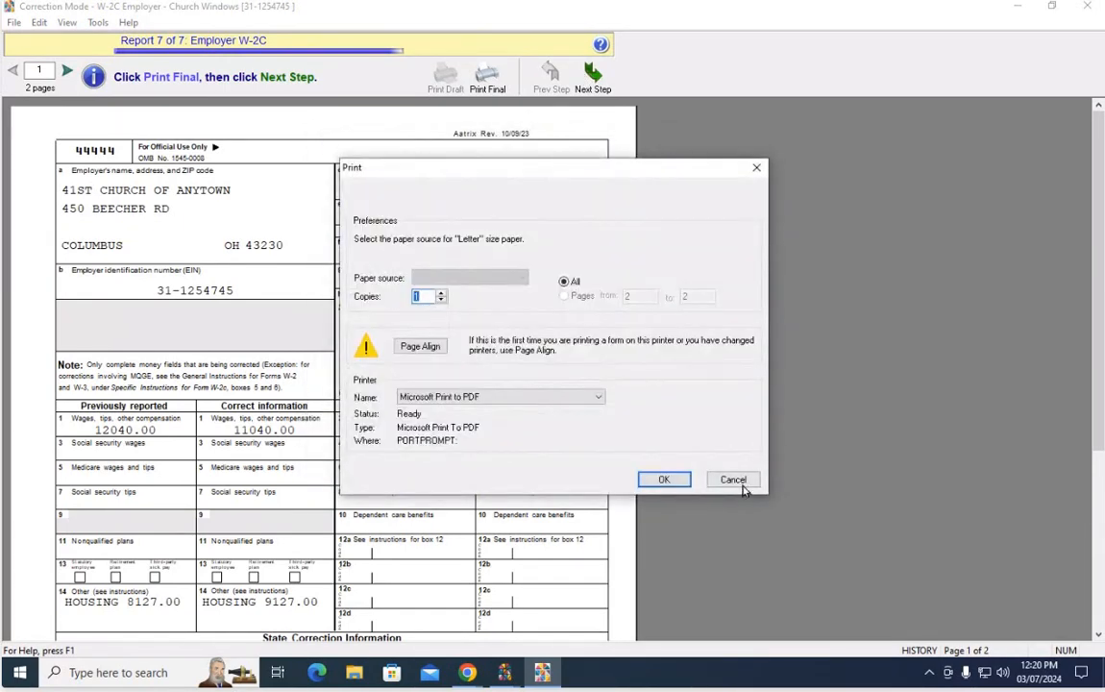
{"action": "left_click", "coordinate": [736, 481]}
{"action": "left_click", "coordinate": [597, 366]}
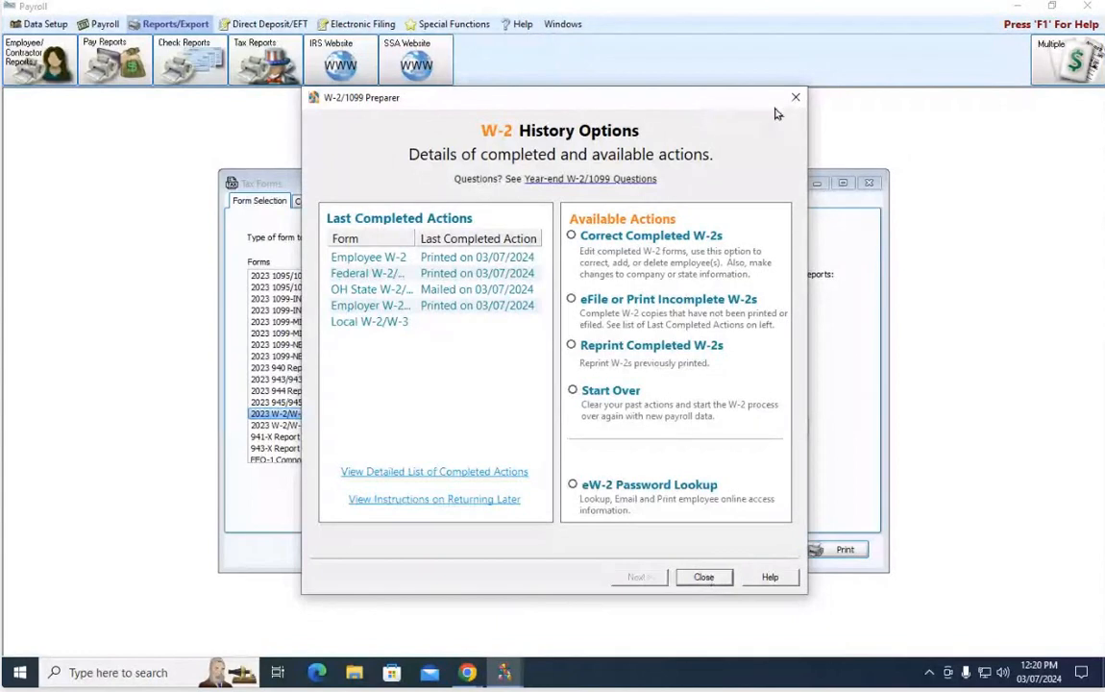
Step: Bring the Payroll window with the Tax Forms dialog to the front
{"action": "mouse_move", "coordinate": [496, 677]}
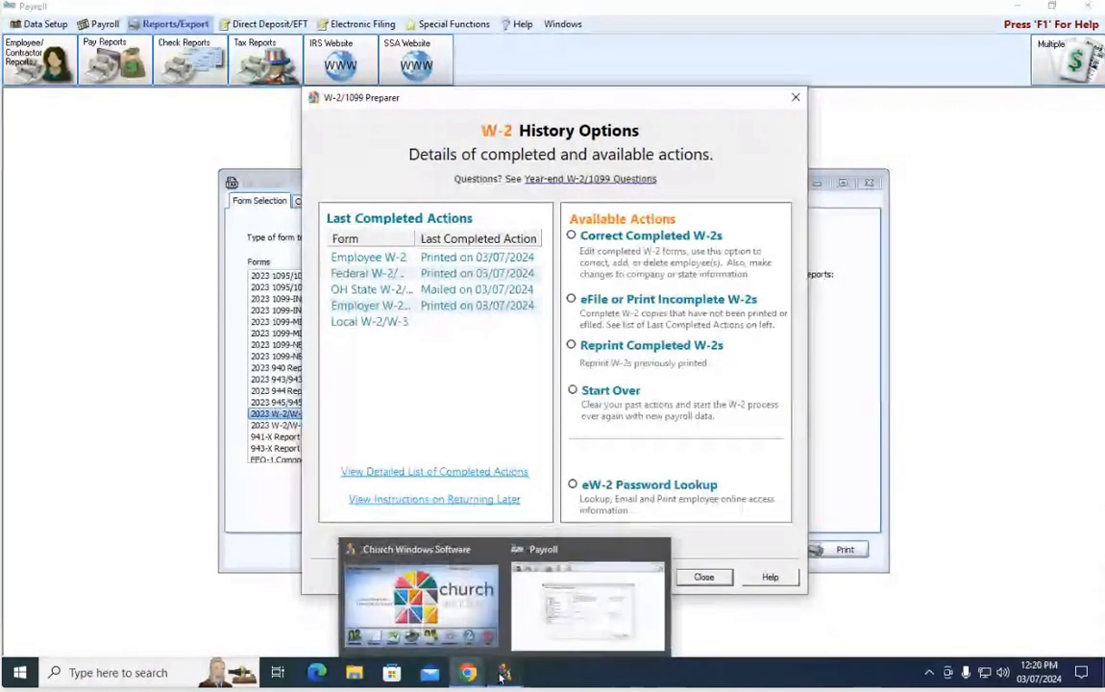
{"action": "left_click", "coordinate": [579, 604]}
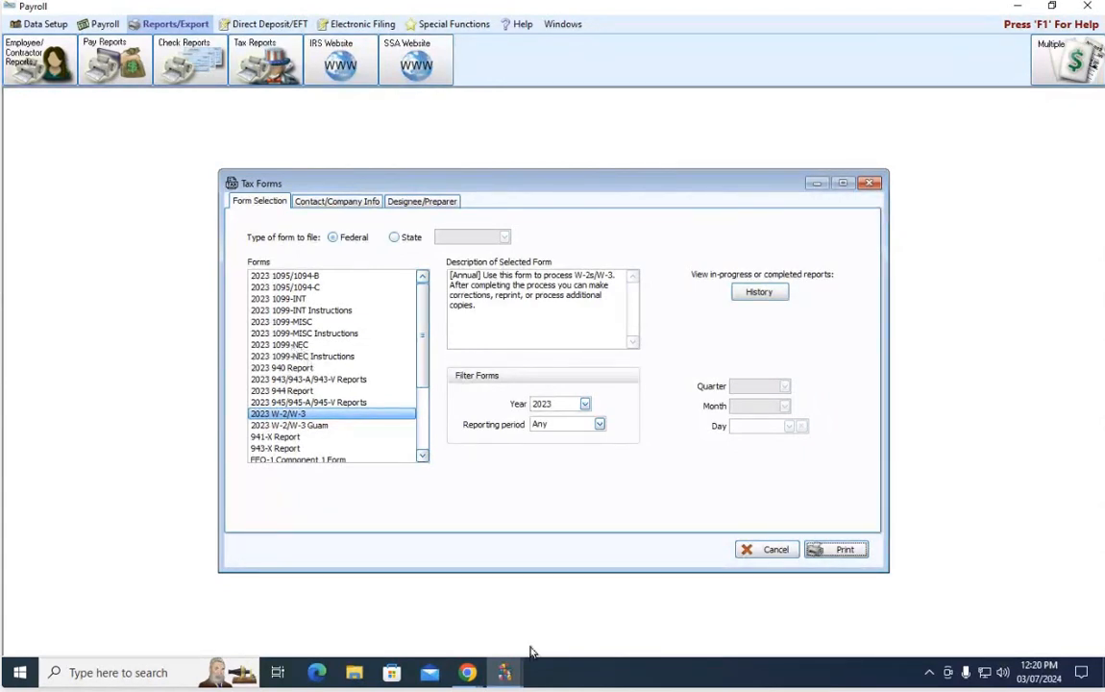
{"action": "left_click", "coordinate": [503, 671]}
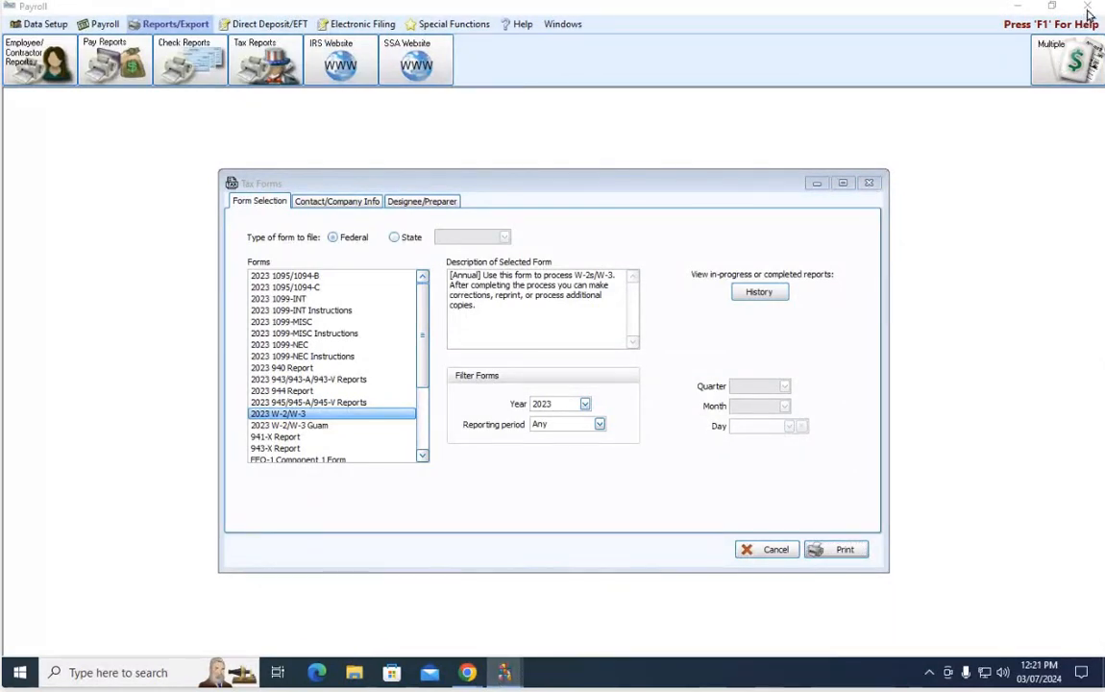
{"action": "right_click", "coordinate": [603, 667]}
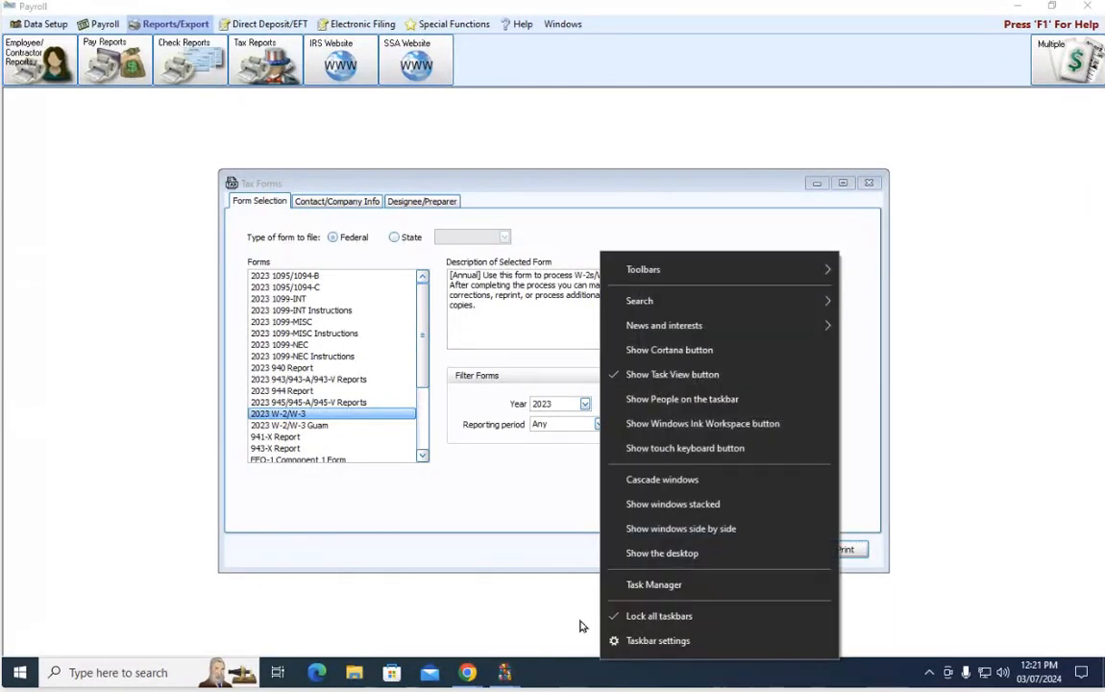
{"action": "left_click", "coordinate": [576, 622]}
{"action": "mouse_move", "coordinate": [512, 678]}
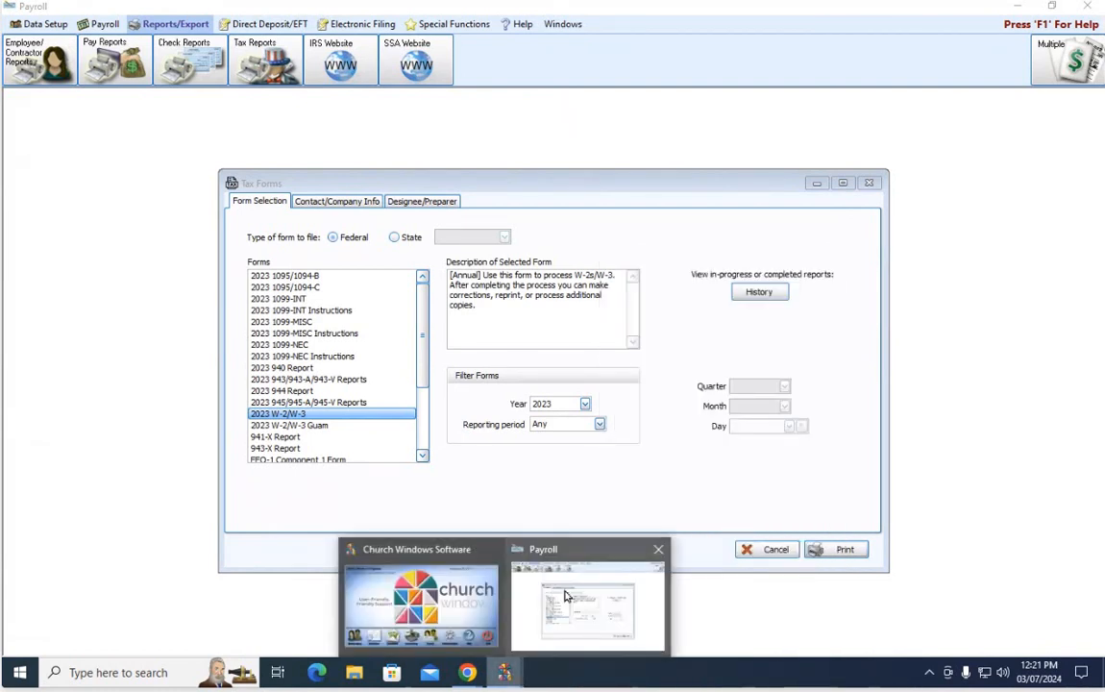
{"action": "left_click", "coordinate": [510, 536]}
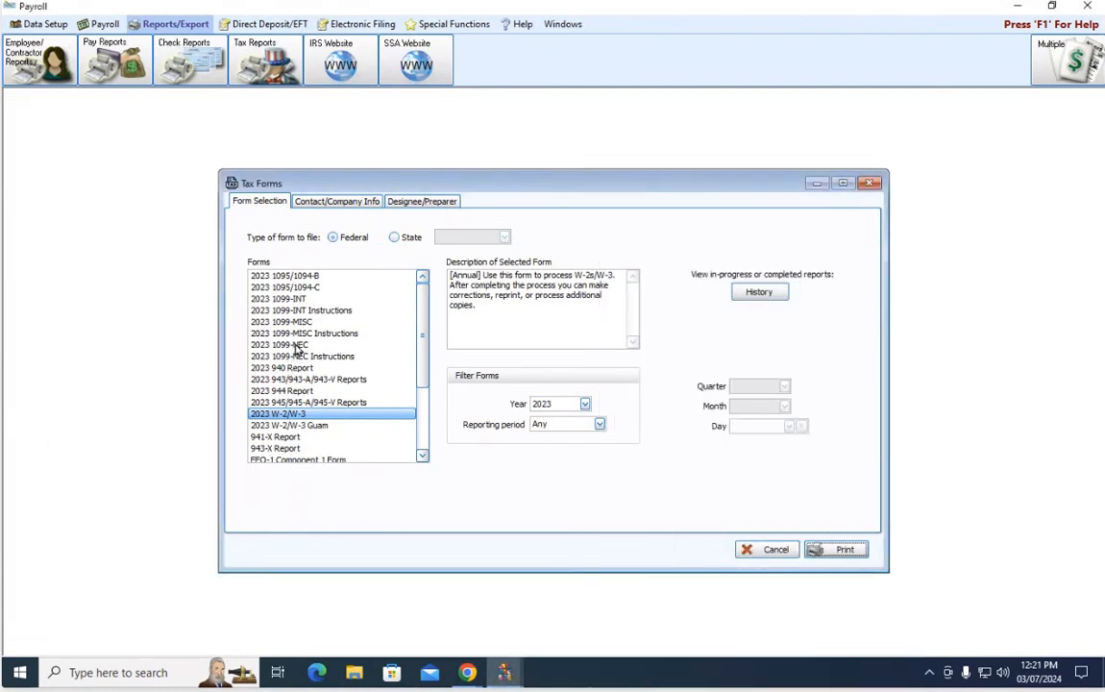
Step: End the Preparer (32 bit) task in Task Manager and close Task Manager
{"action": "right_click", "coordinate": [681, 678]}
{"action": "left_click", "coordinate": [735, 594]}
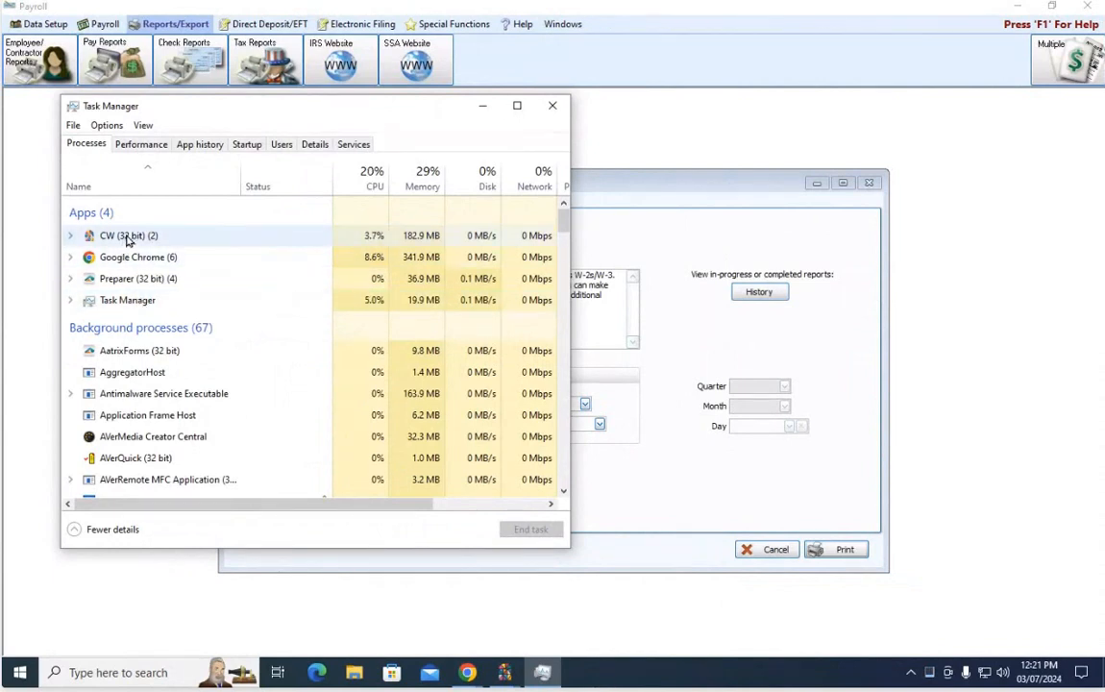
{"action": "left_click", "coordinate": [137, 279]}
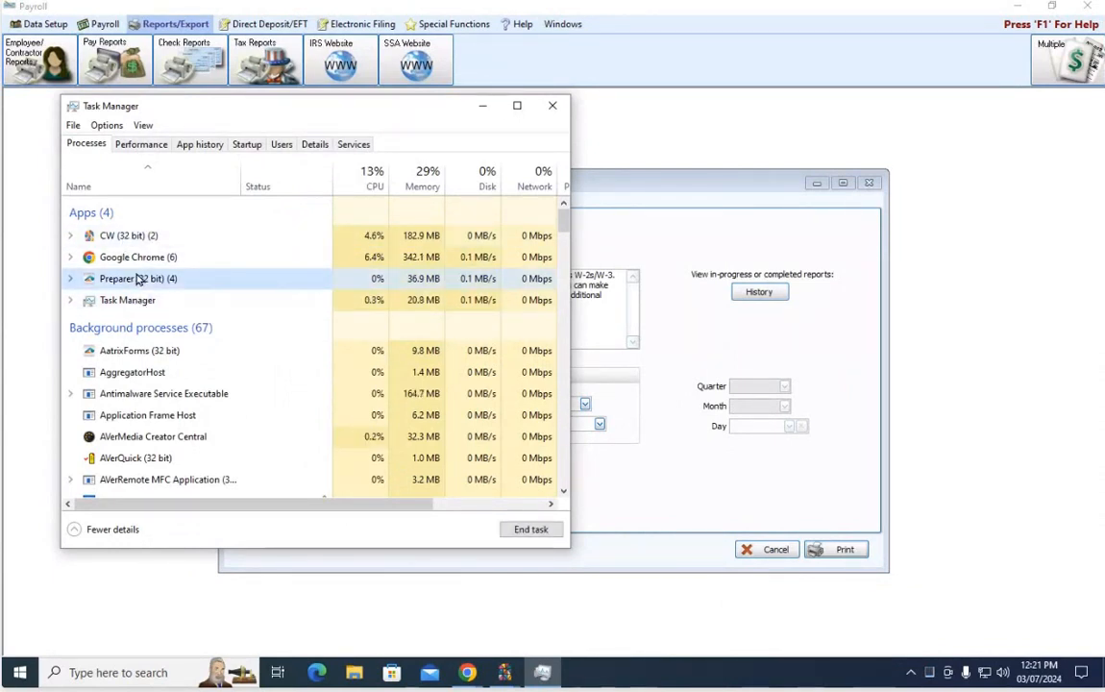
{"action": "left_click", "coordinate": [534, 529]}
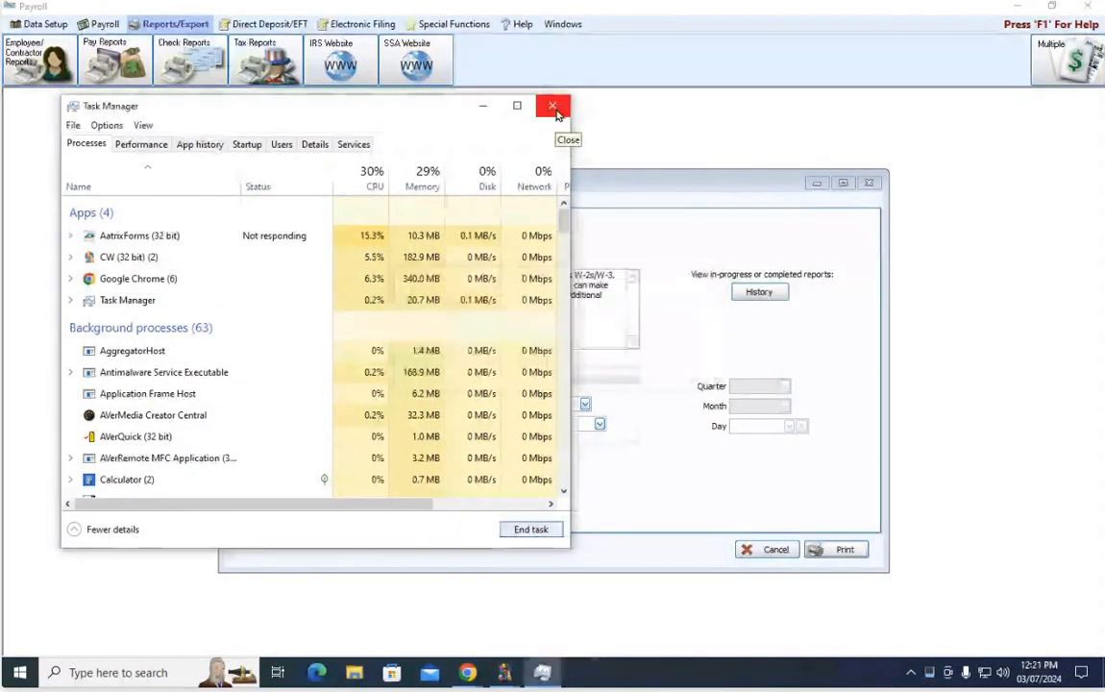
{"action": "left_click", "coordinate": [553, 108]}
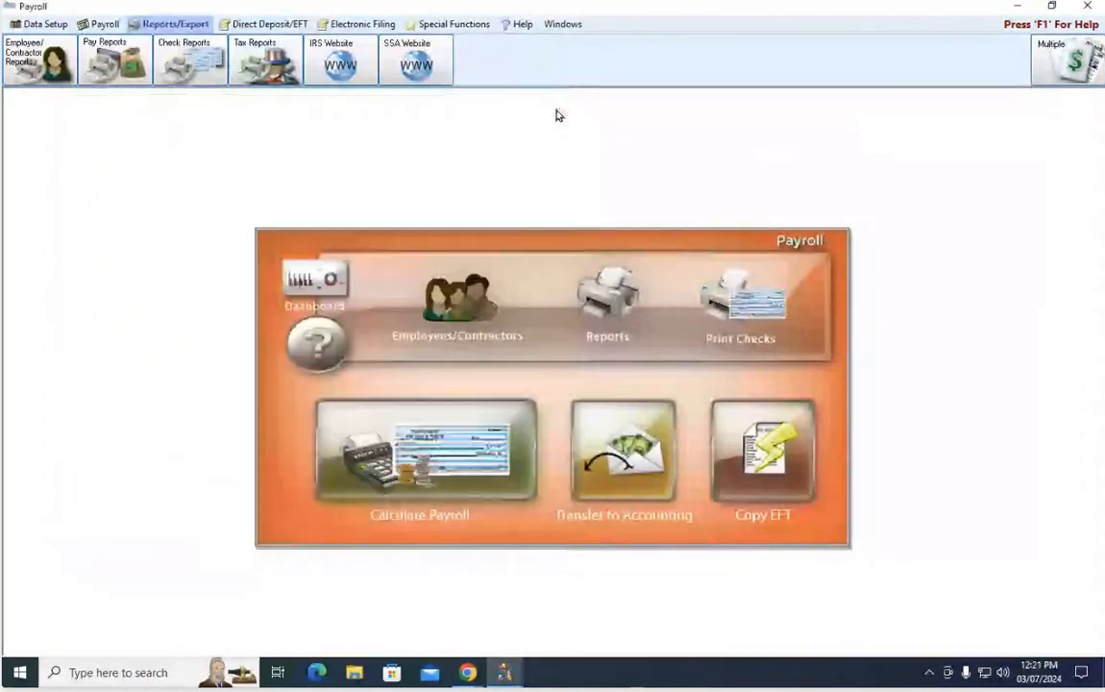
Step: Reopen Tax Forms, filter the forms to year 2023, and select the 2023 1099-NEC form
{"action": "left_click", "coordinate": [258, 59]}
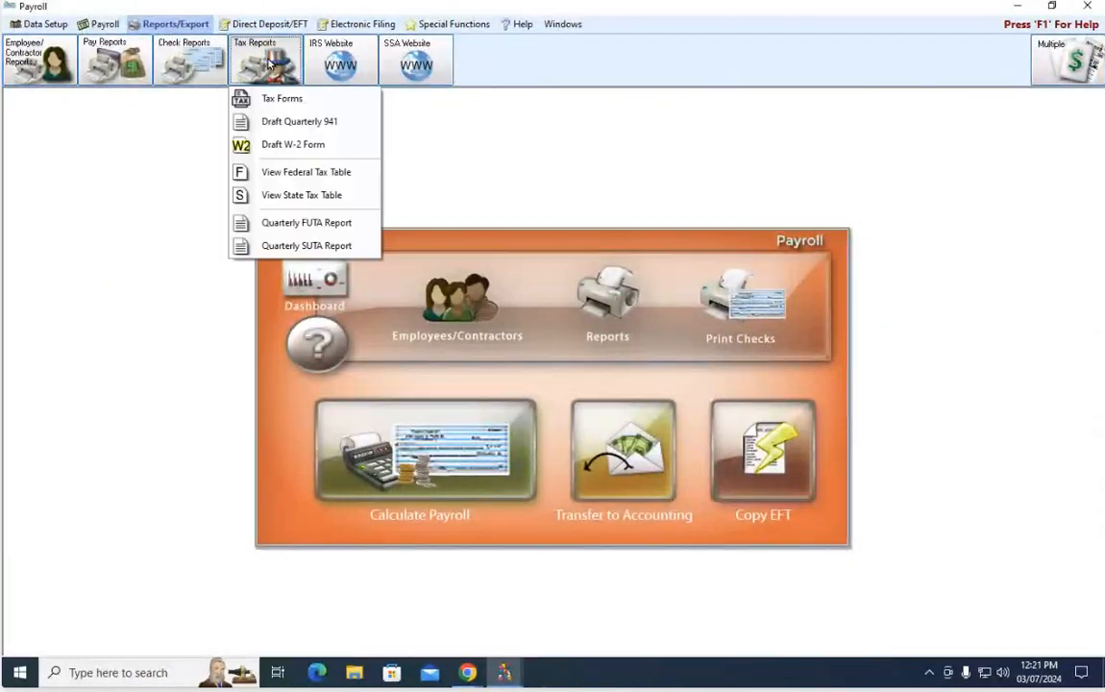
{"action": "left_click", "coordinate": [288, 101]}
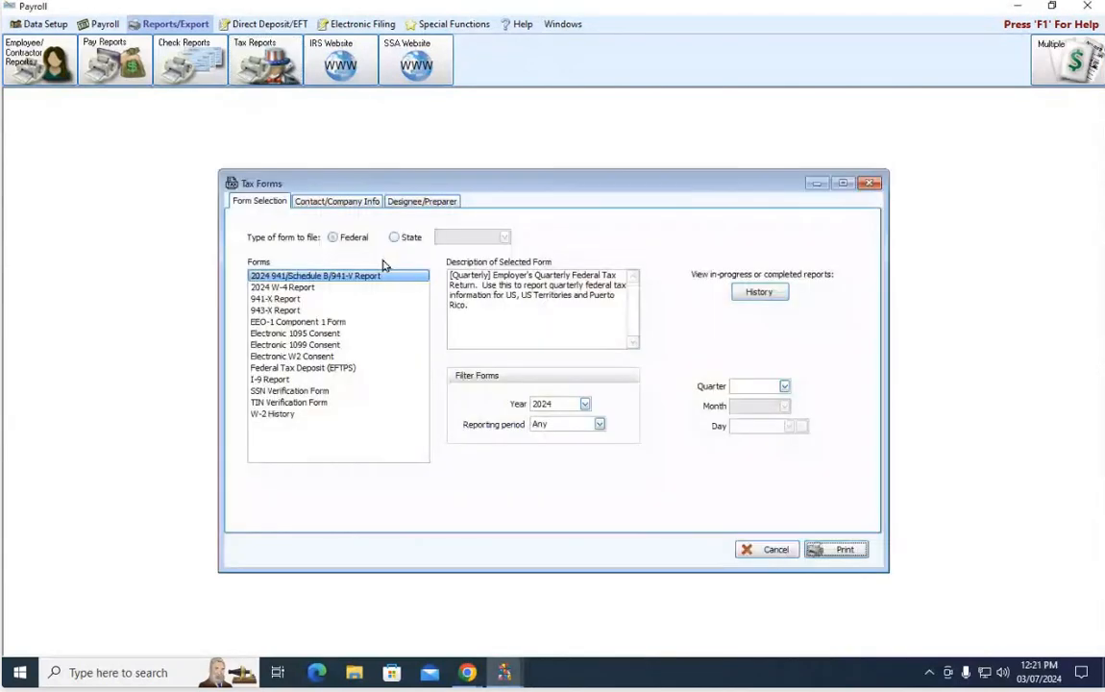
{"action": "left_click", "coordinate": [584, 403]}
{"action": "left_click", "coordinate": [557, 424]}
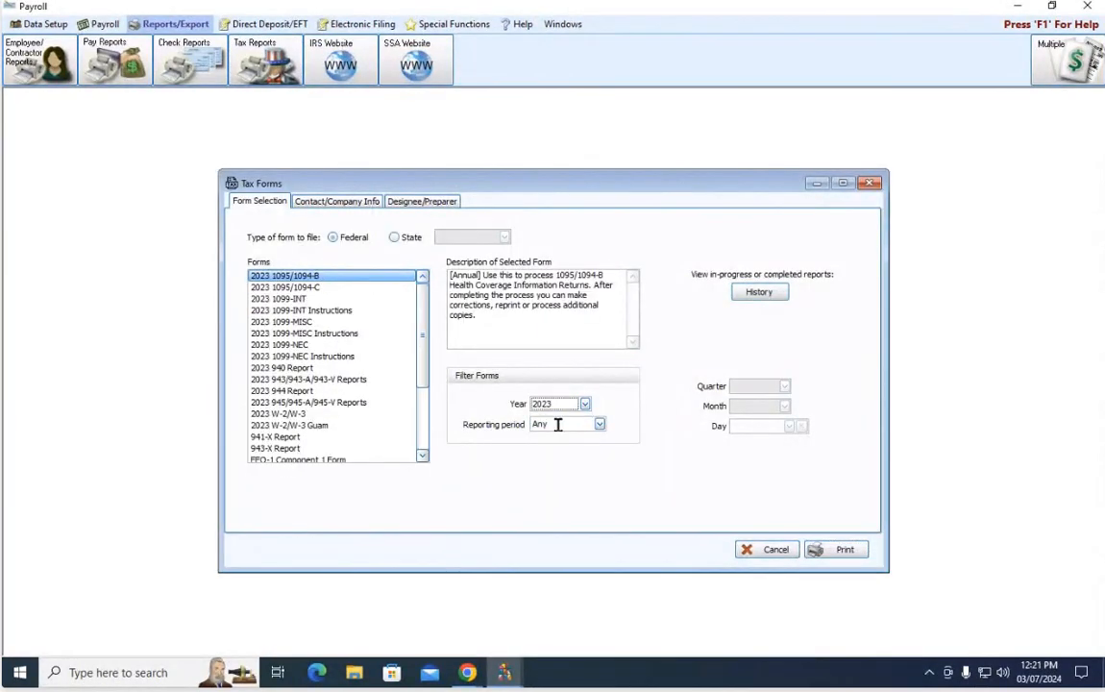
{"action": "left_click", "coordinate": [293, 345]}
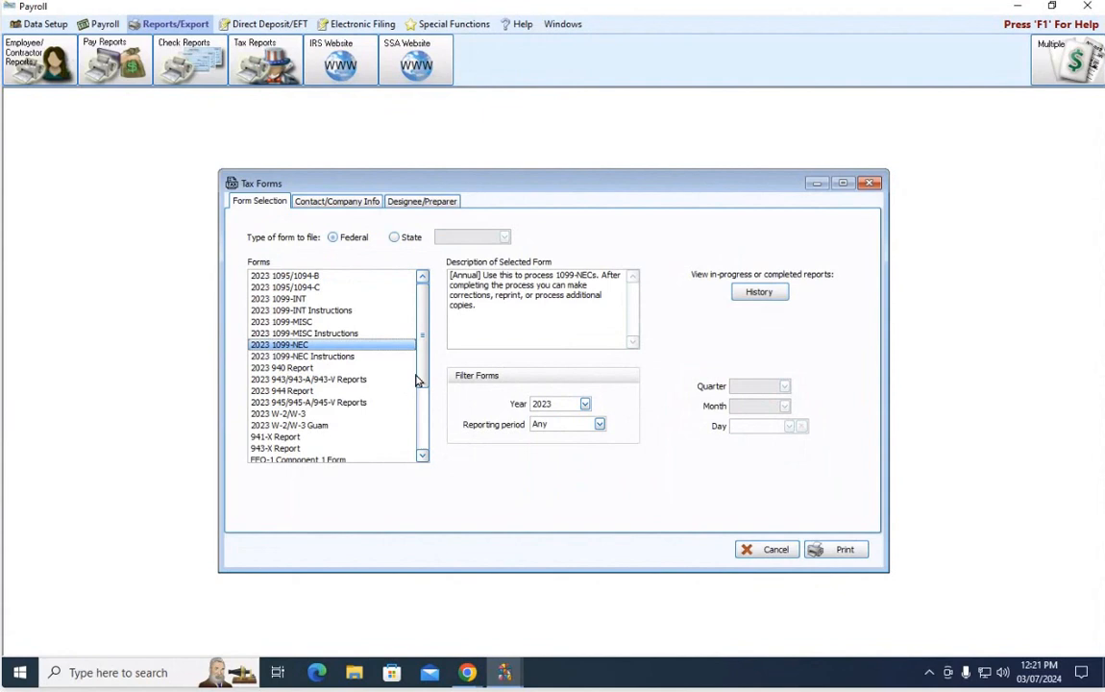
Step: Review the history options for the selected 1099-NEC form, and close the preparer and the Tax Forms dialog
{"action": "left_click", "coordinate": [851, 553]}
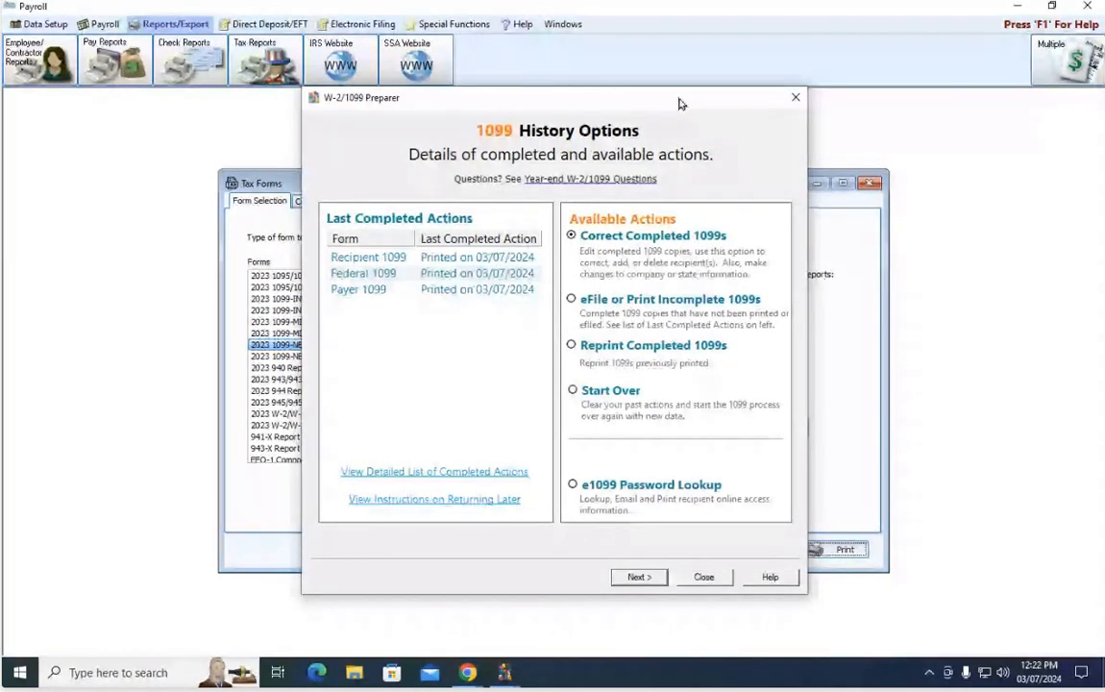
{"action": "left_click", "coordinate": [702, 577]}
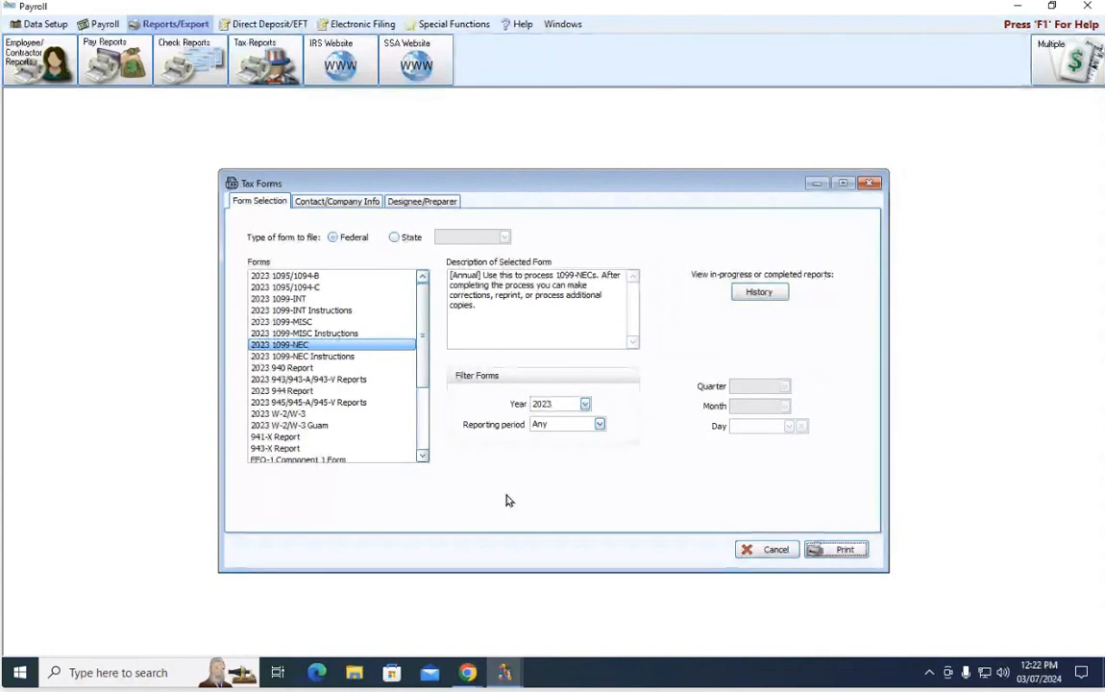
{"action": "left_click", "coordinate": [870, 184]}
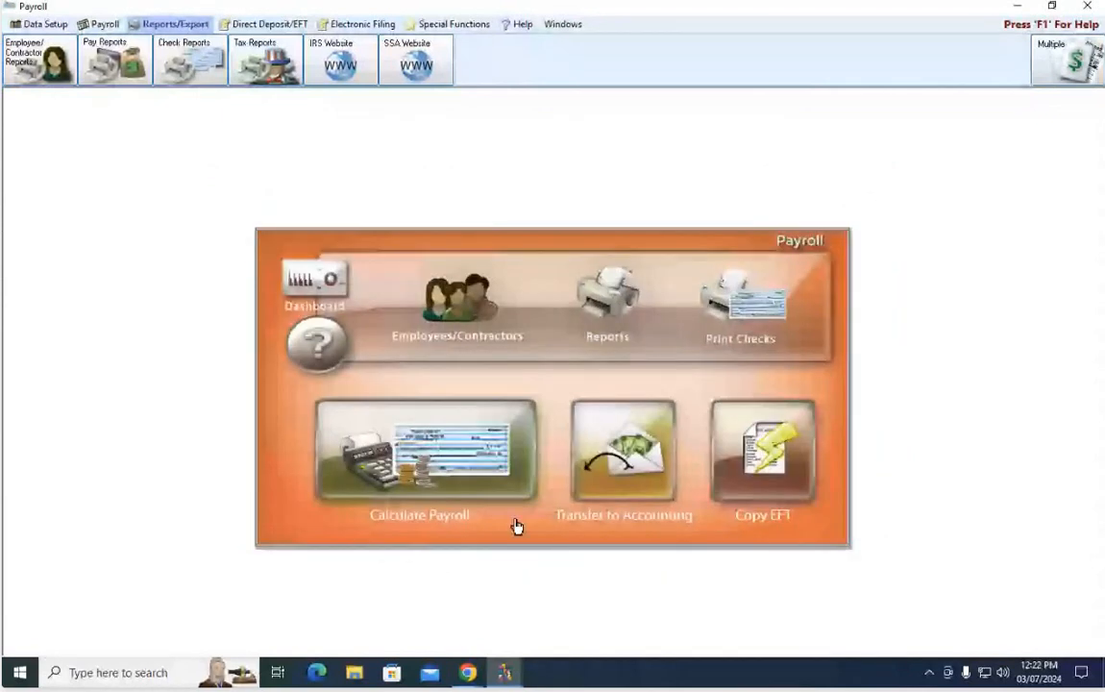